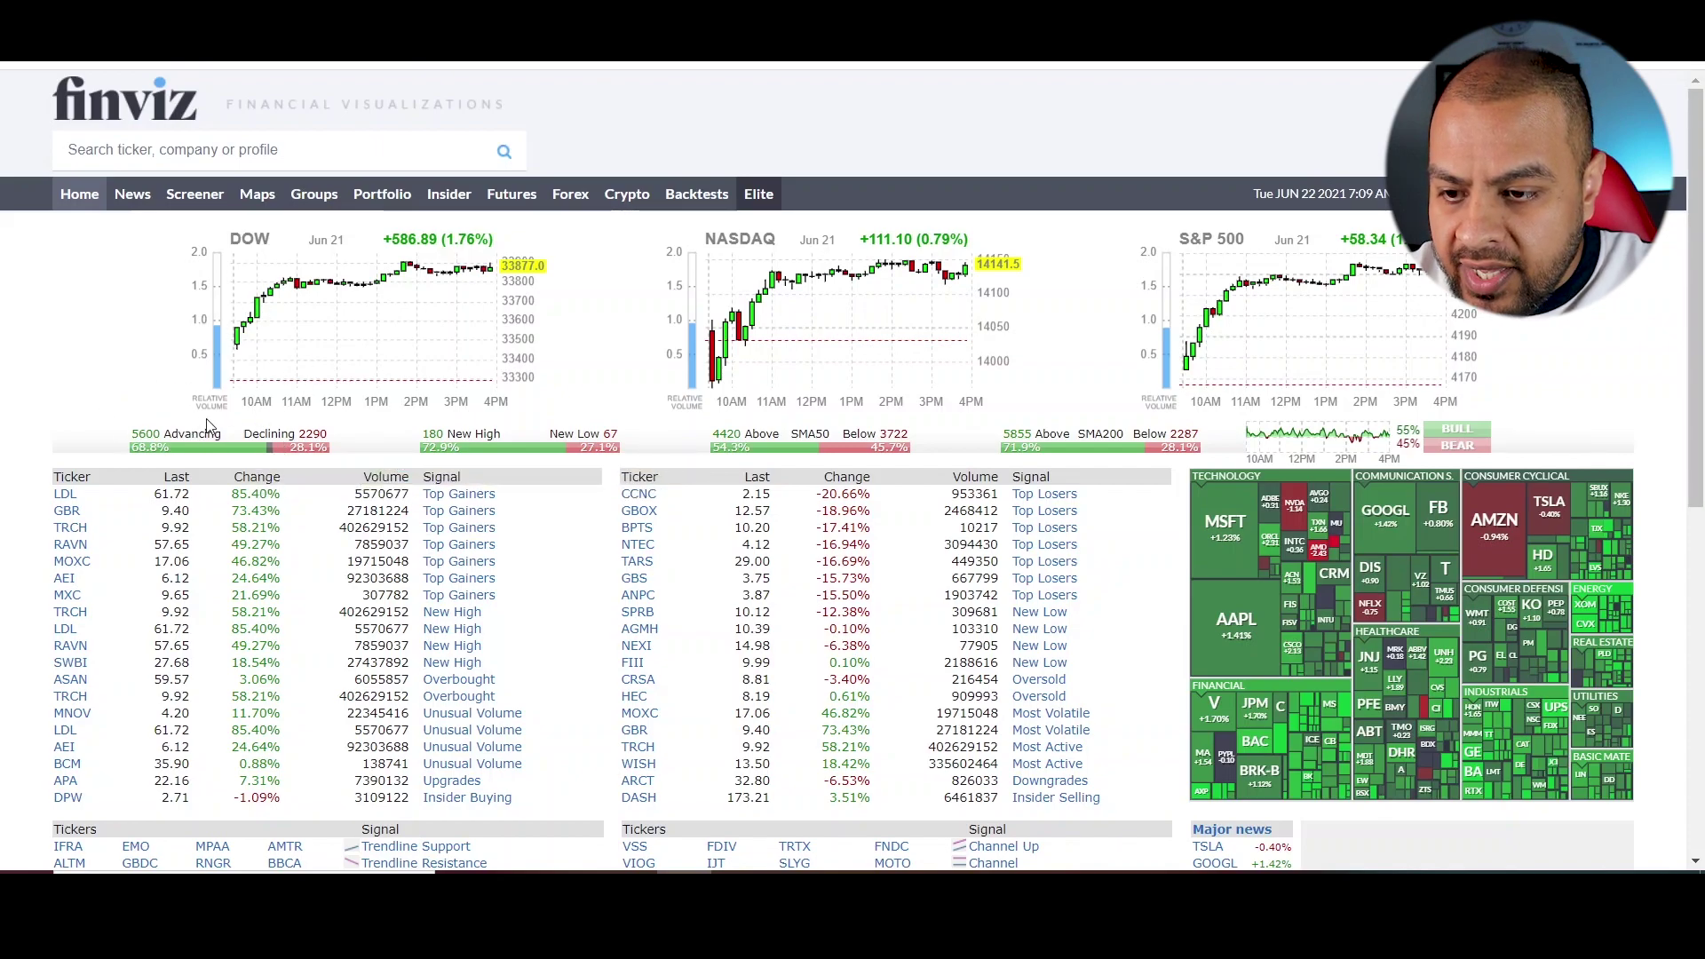
Examine the home page's index charts, market breadth bars, signal tables, sector heat map and chart-pattern tickers
mouse_move(286, 454)
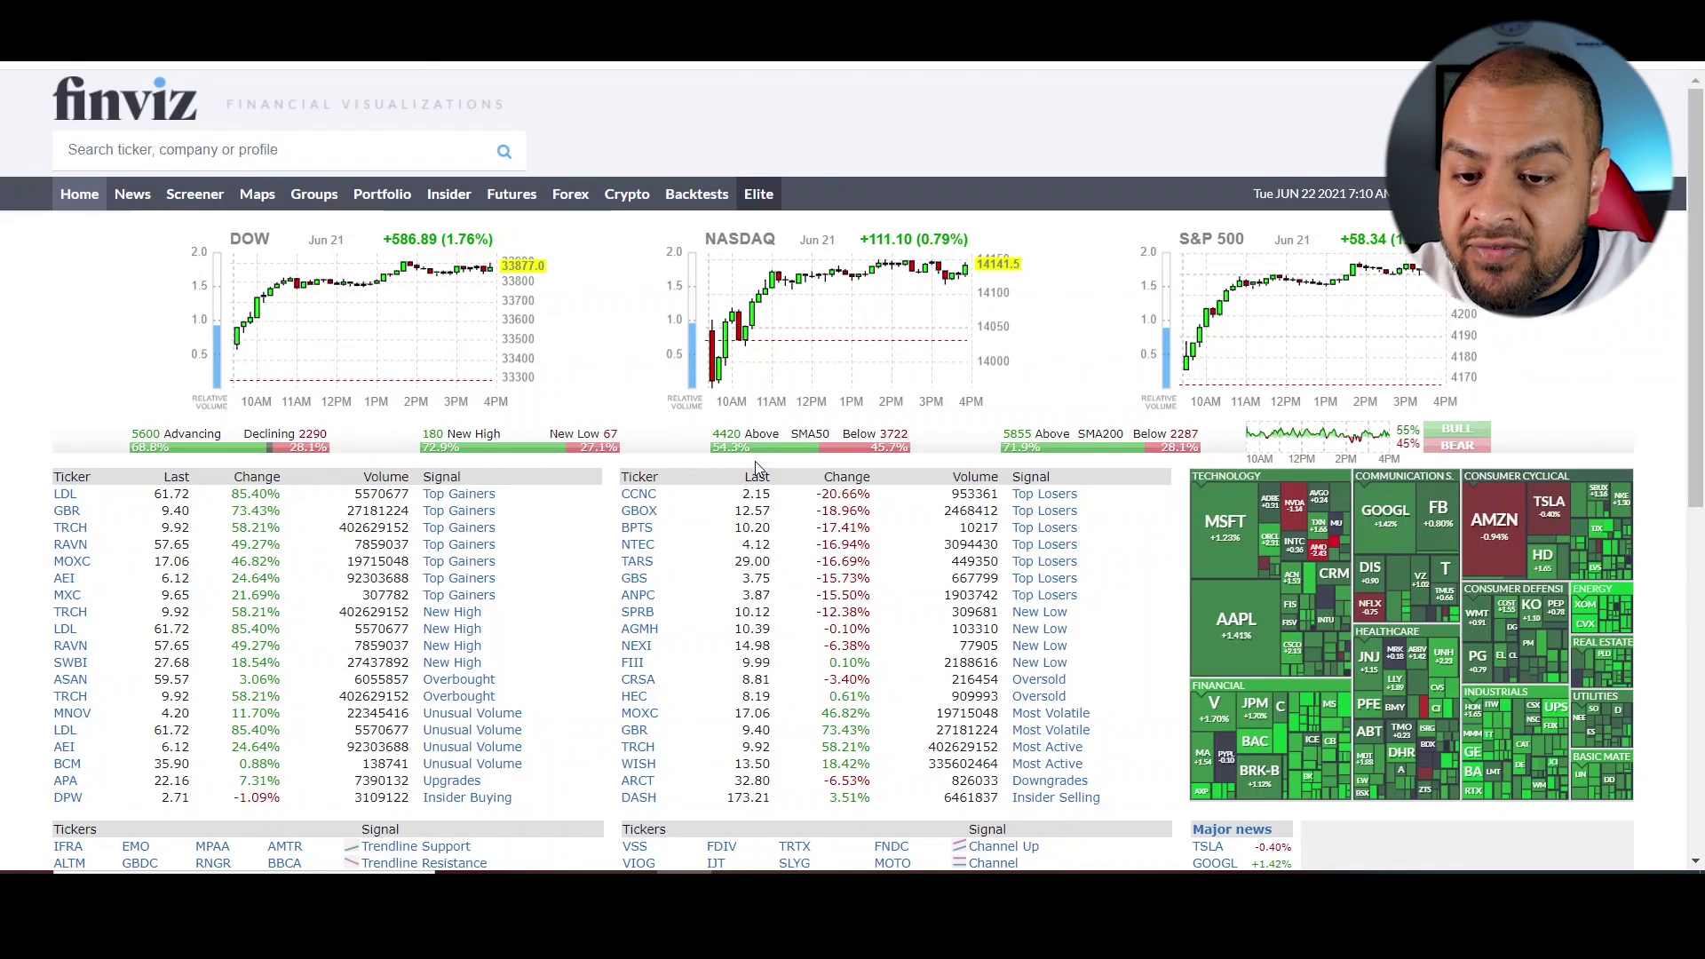
mouse_move(764, 460)
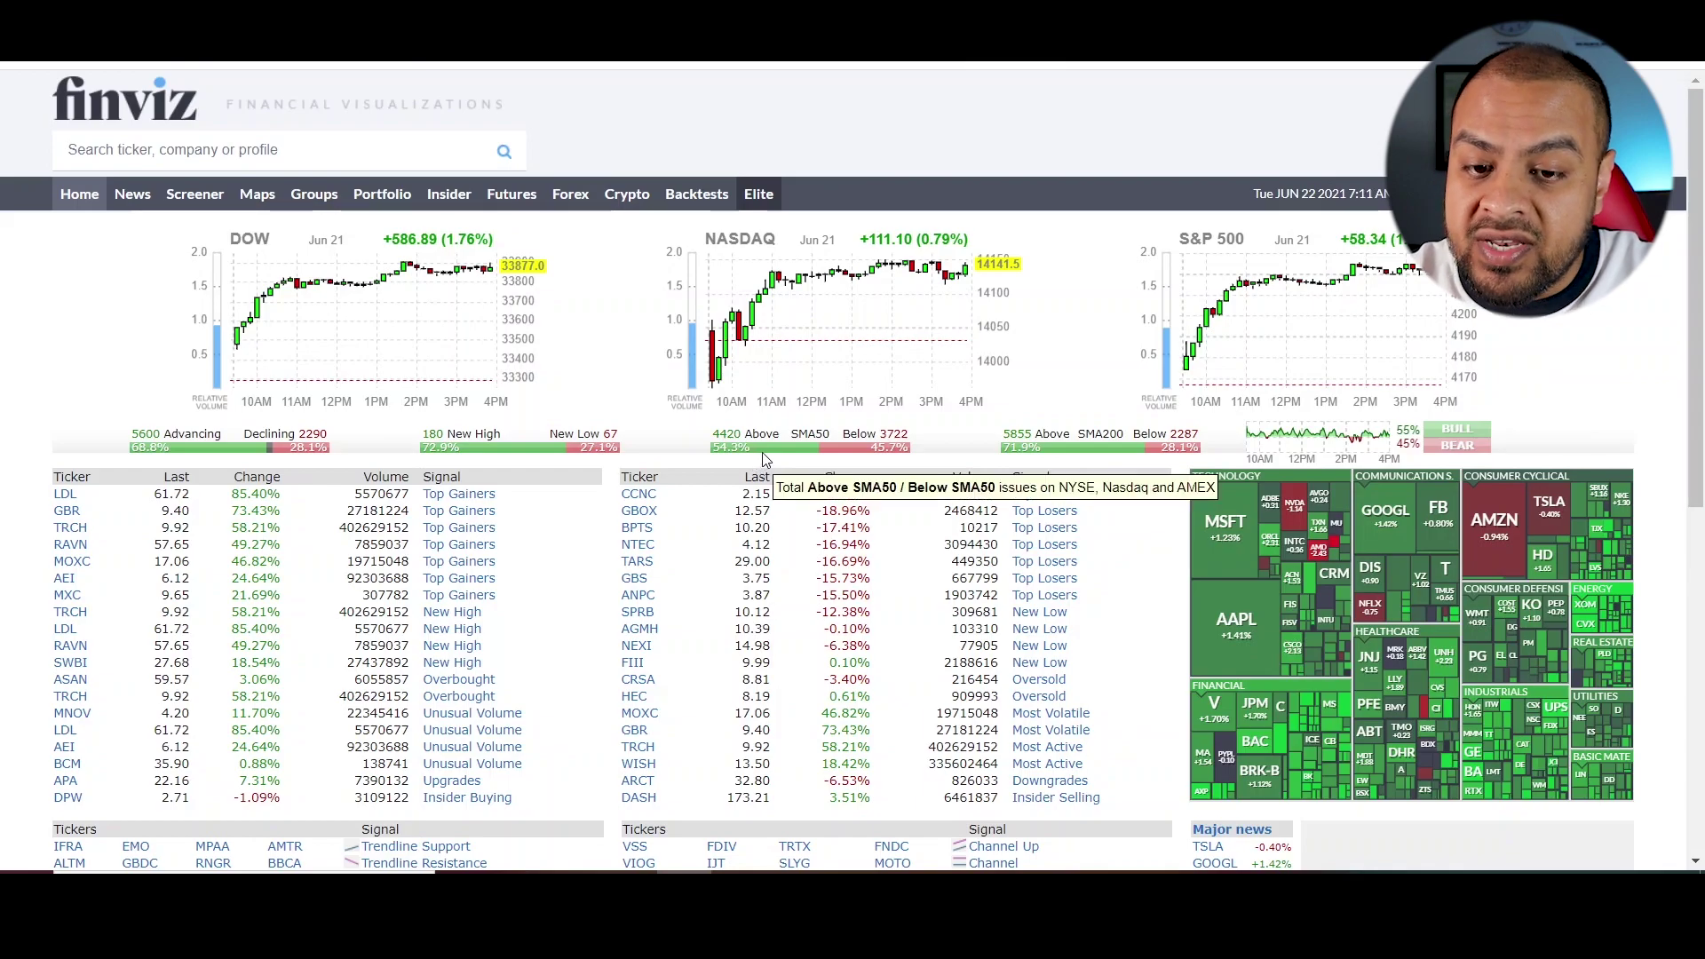
mouse_move(1345, 451)
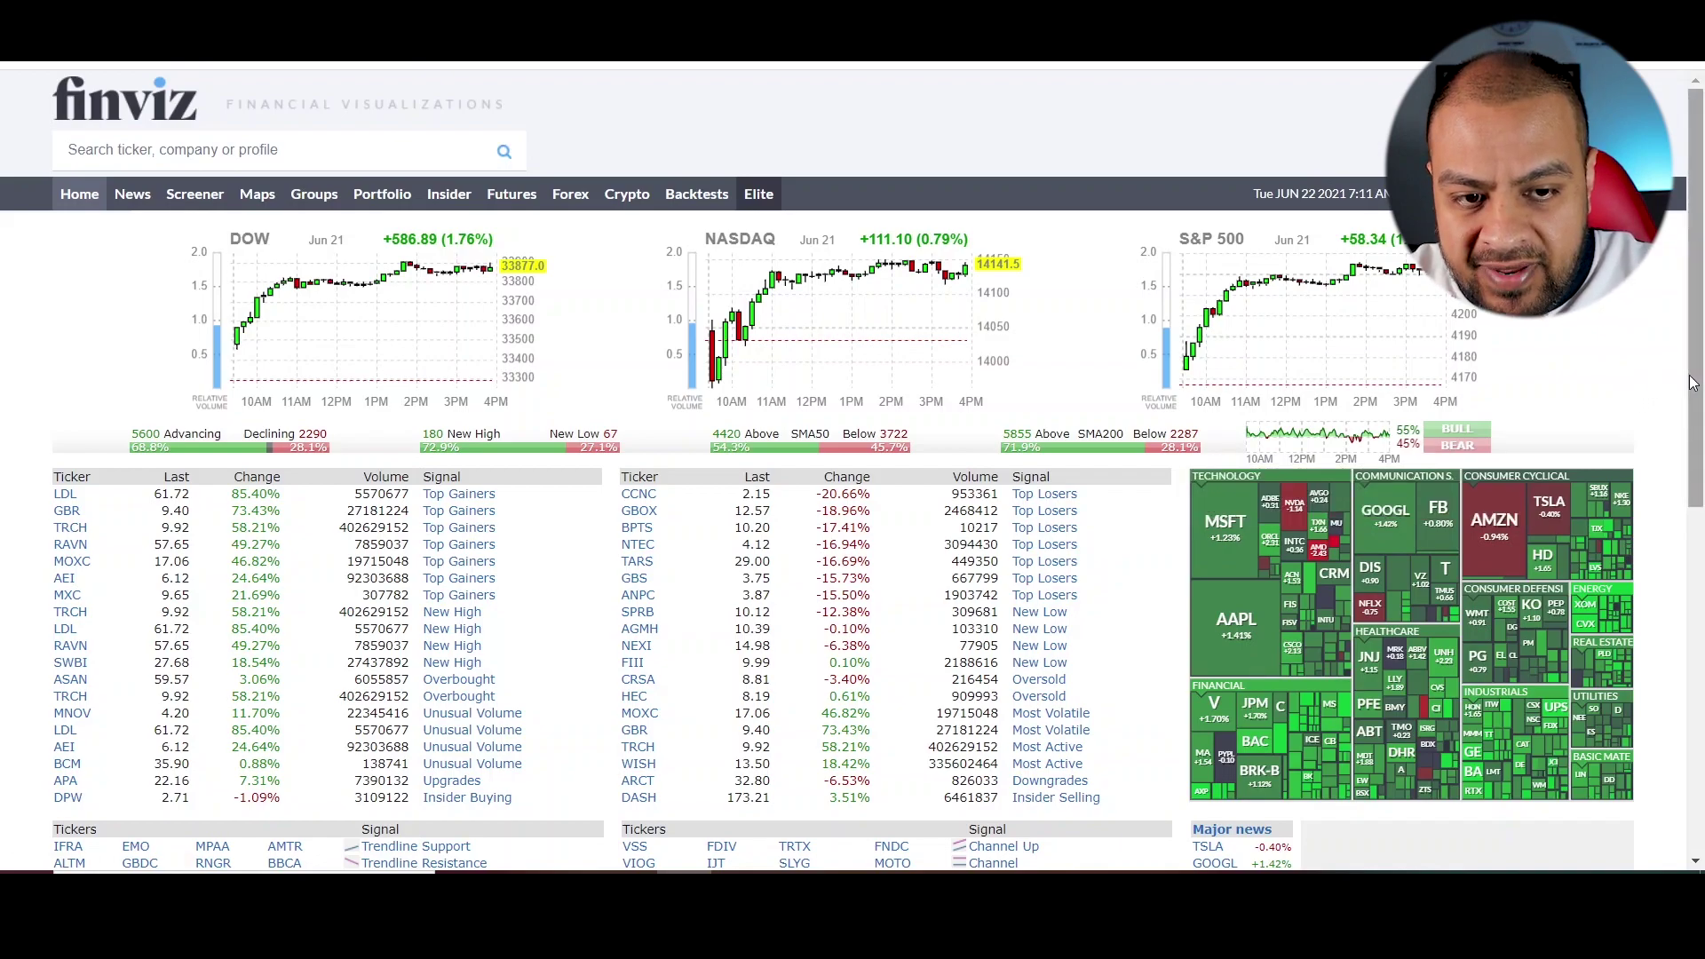
scroll(1693, 392, down, 1)
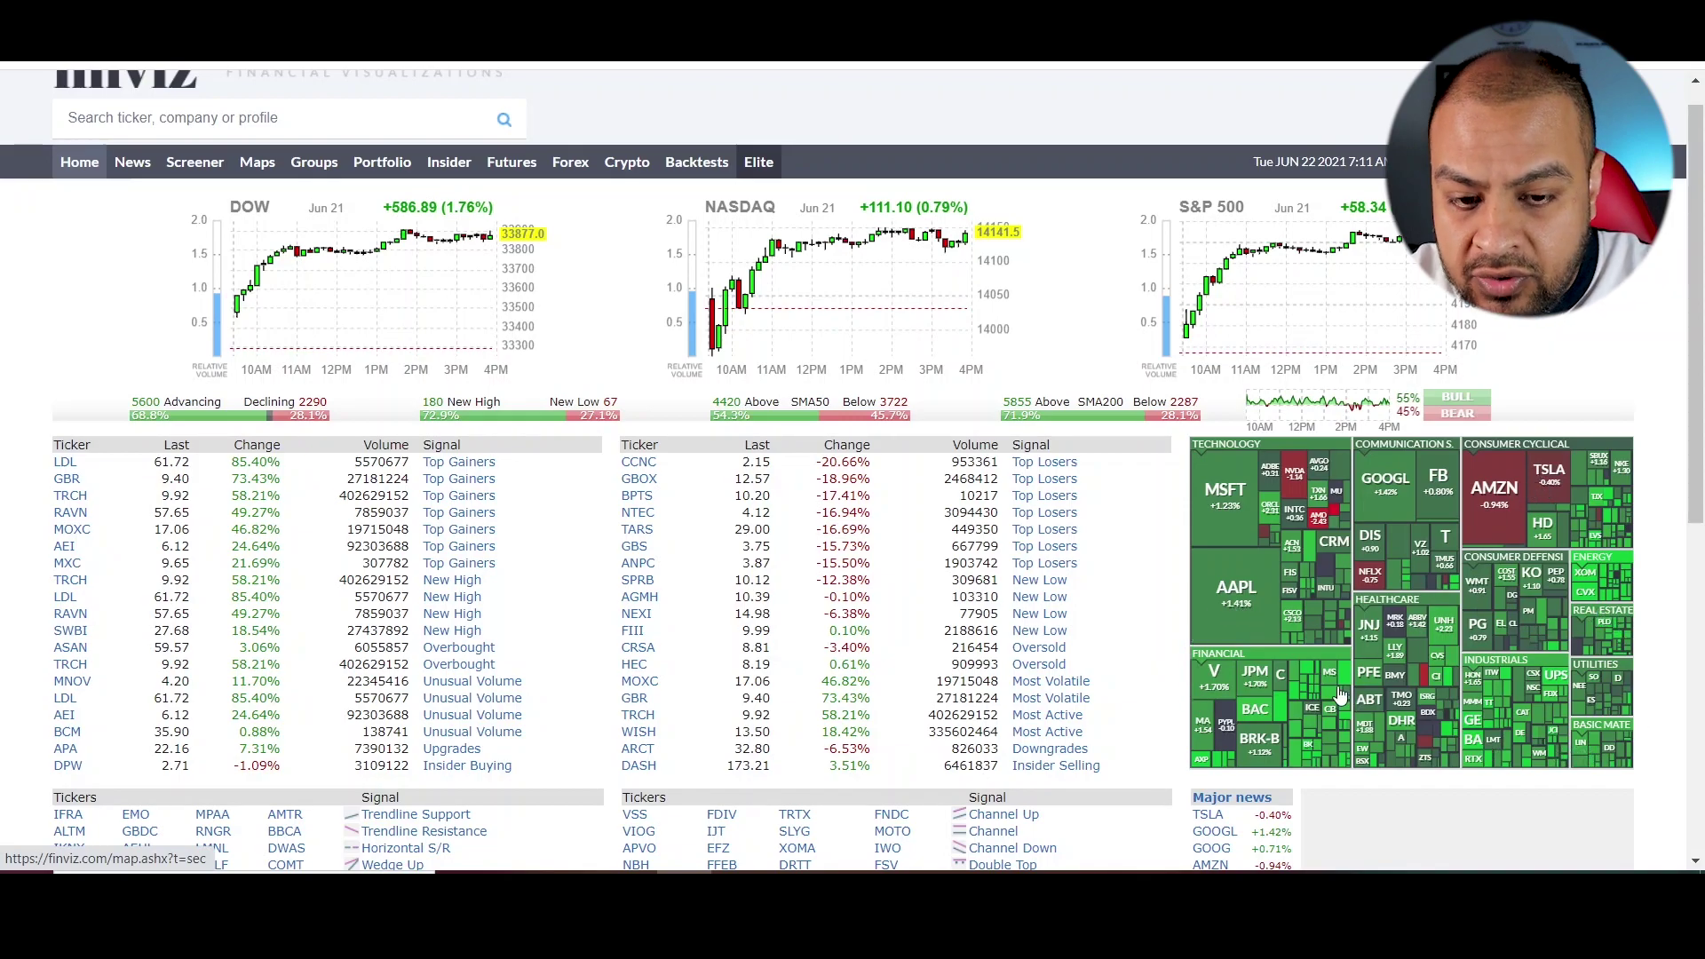
scroll(1339, 695, down, 1)
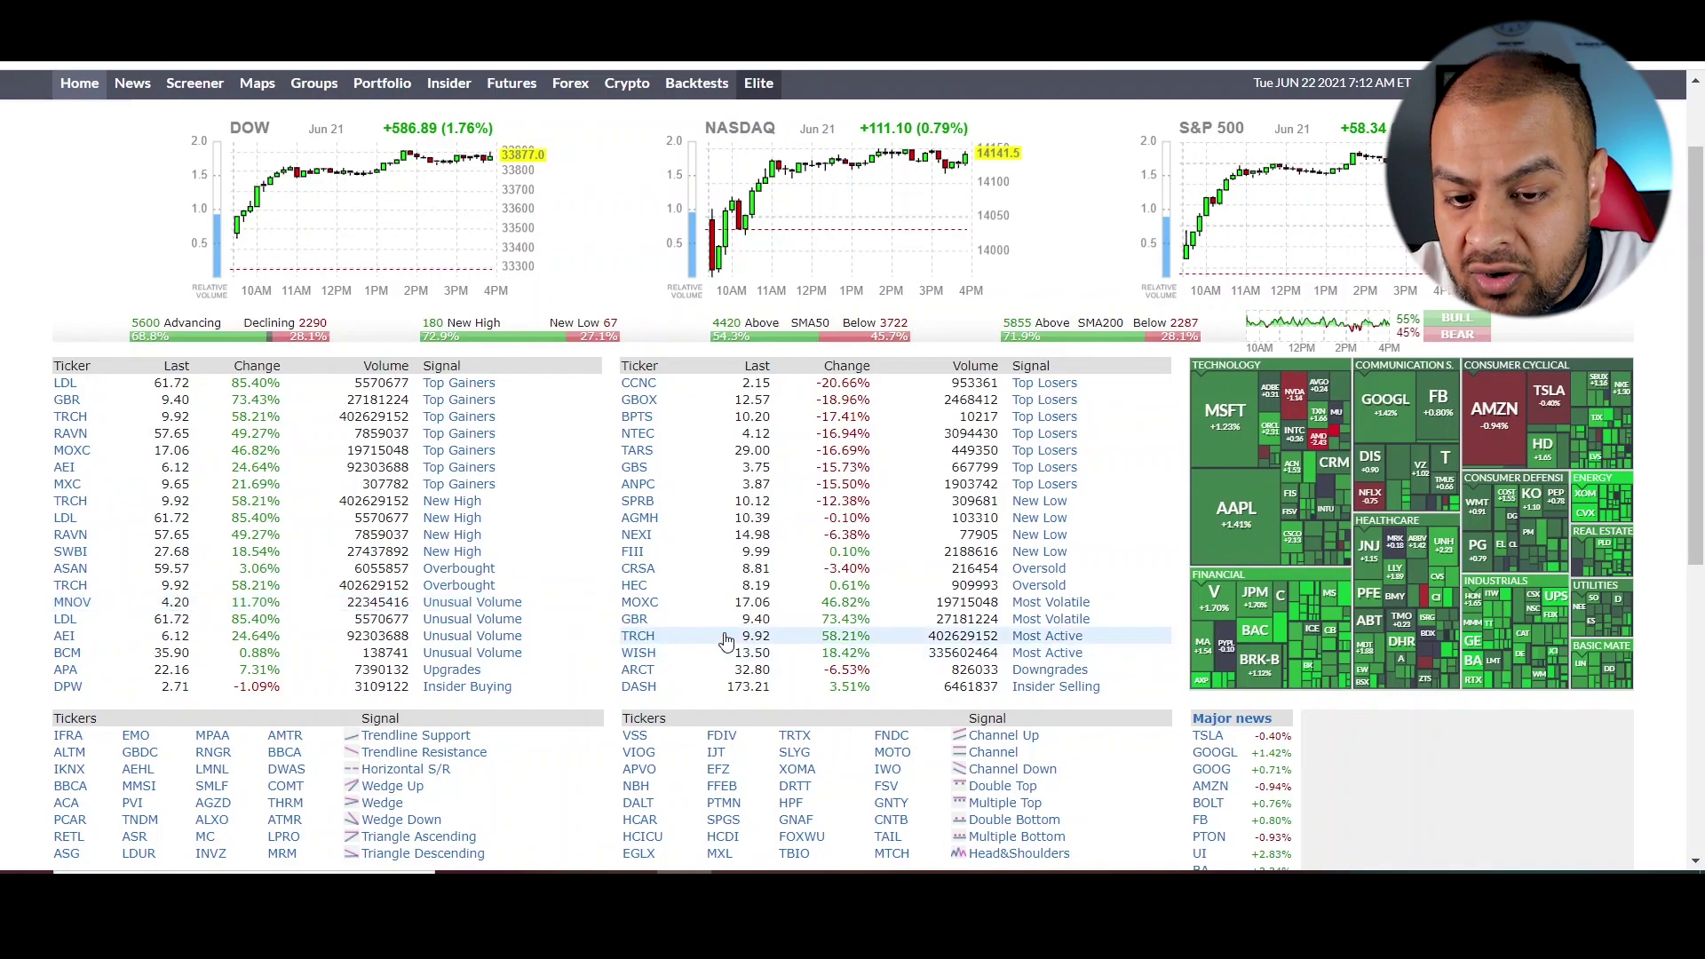
scroll(726, 639, down, 1)
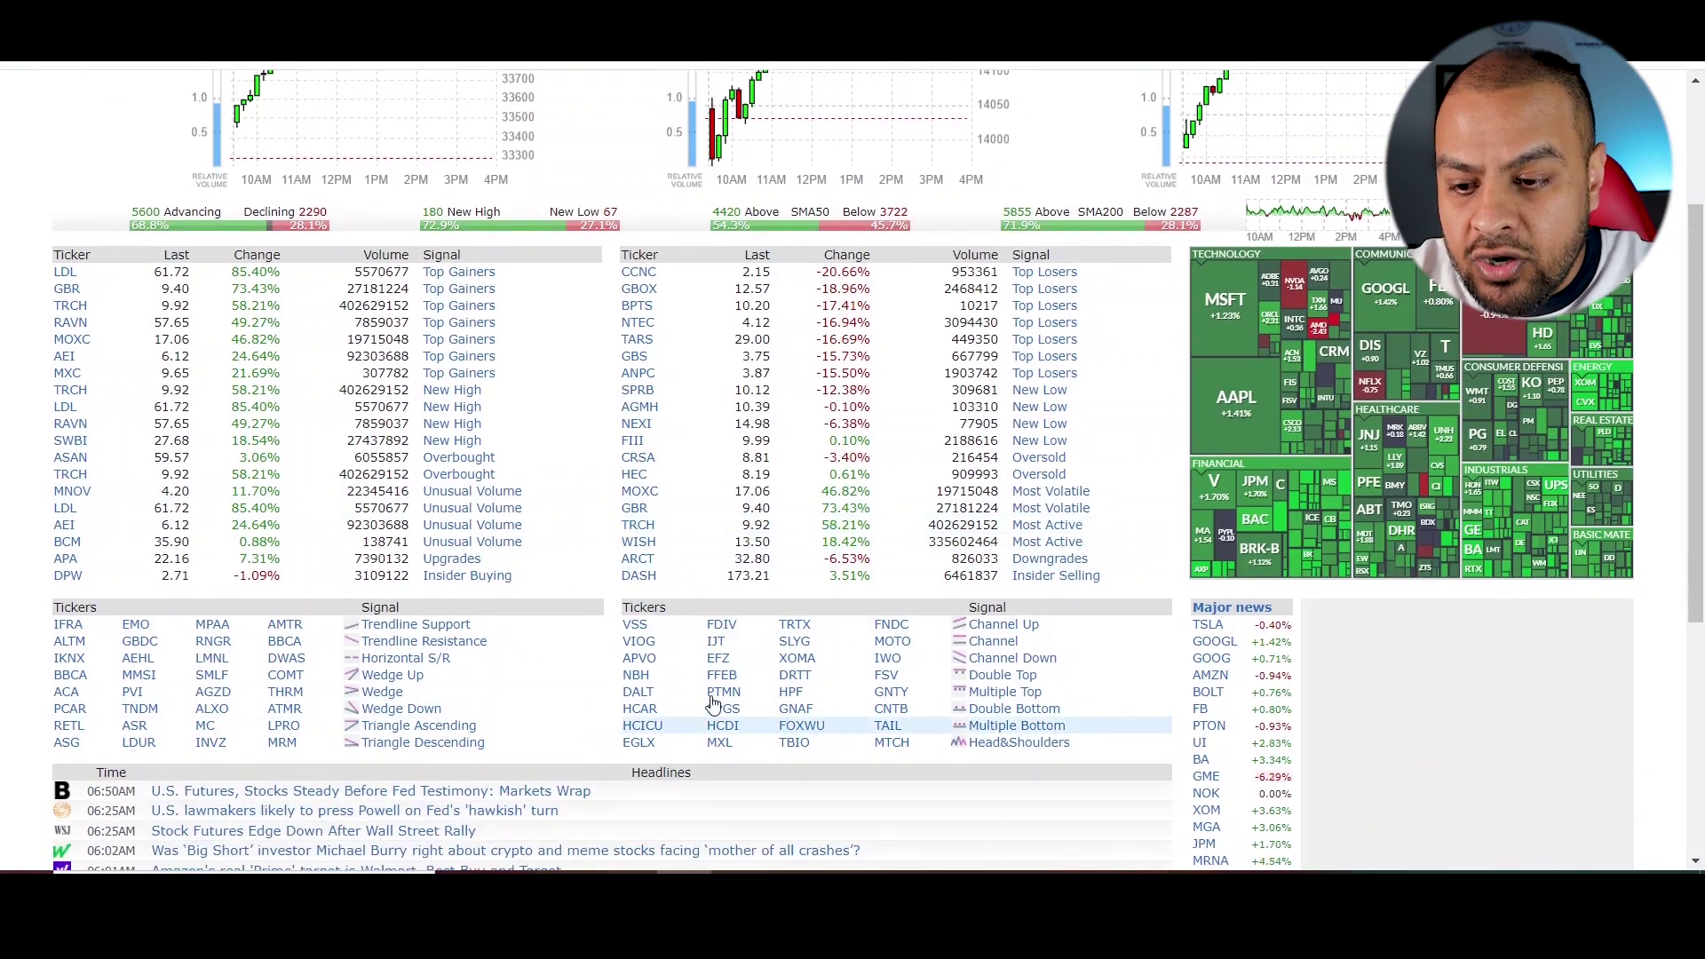
mouse_move(653, 697)
scroll(651, 695, up, 3)
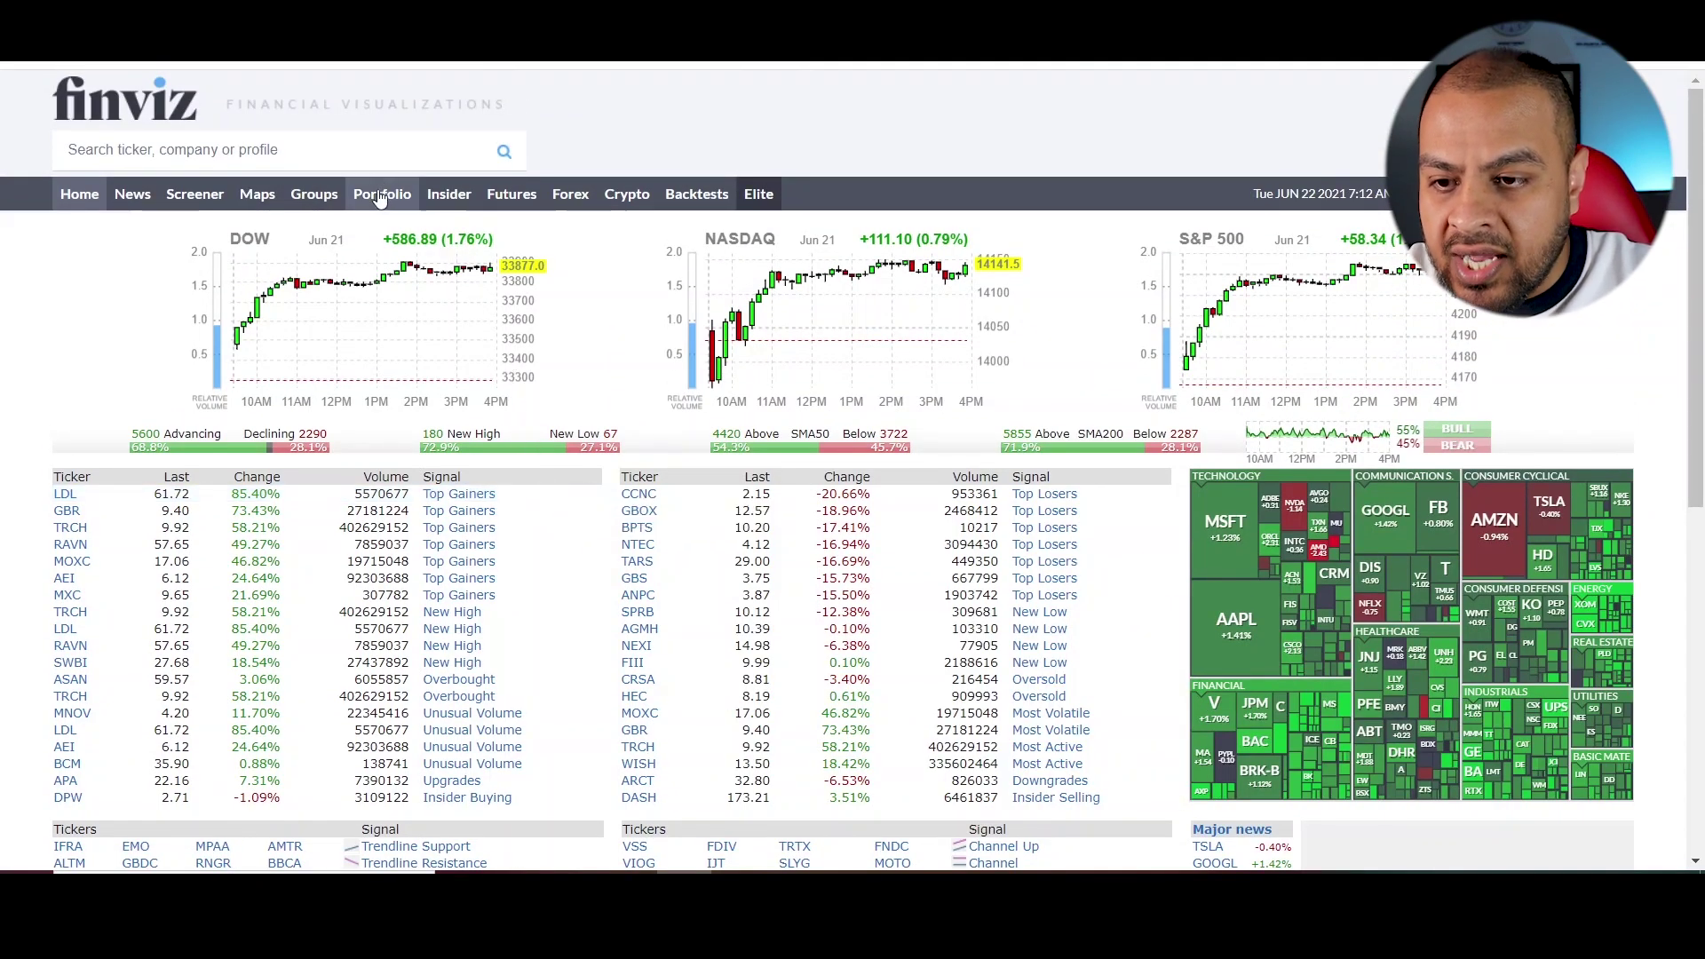
Review the sector group bar charts for 1-day, 1-week, 1-month and 3-month relative performance
click(314, 207)
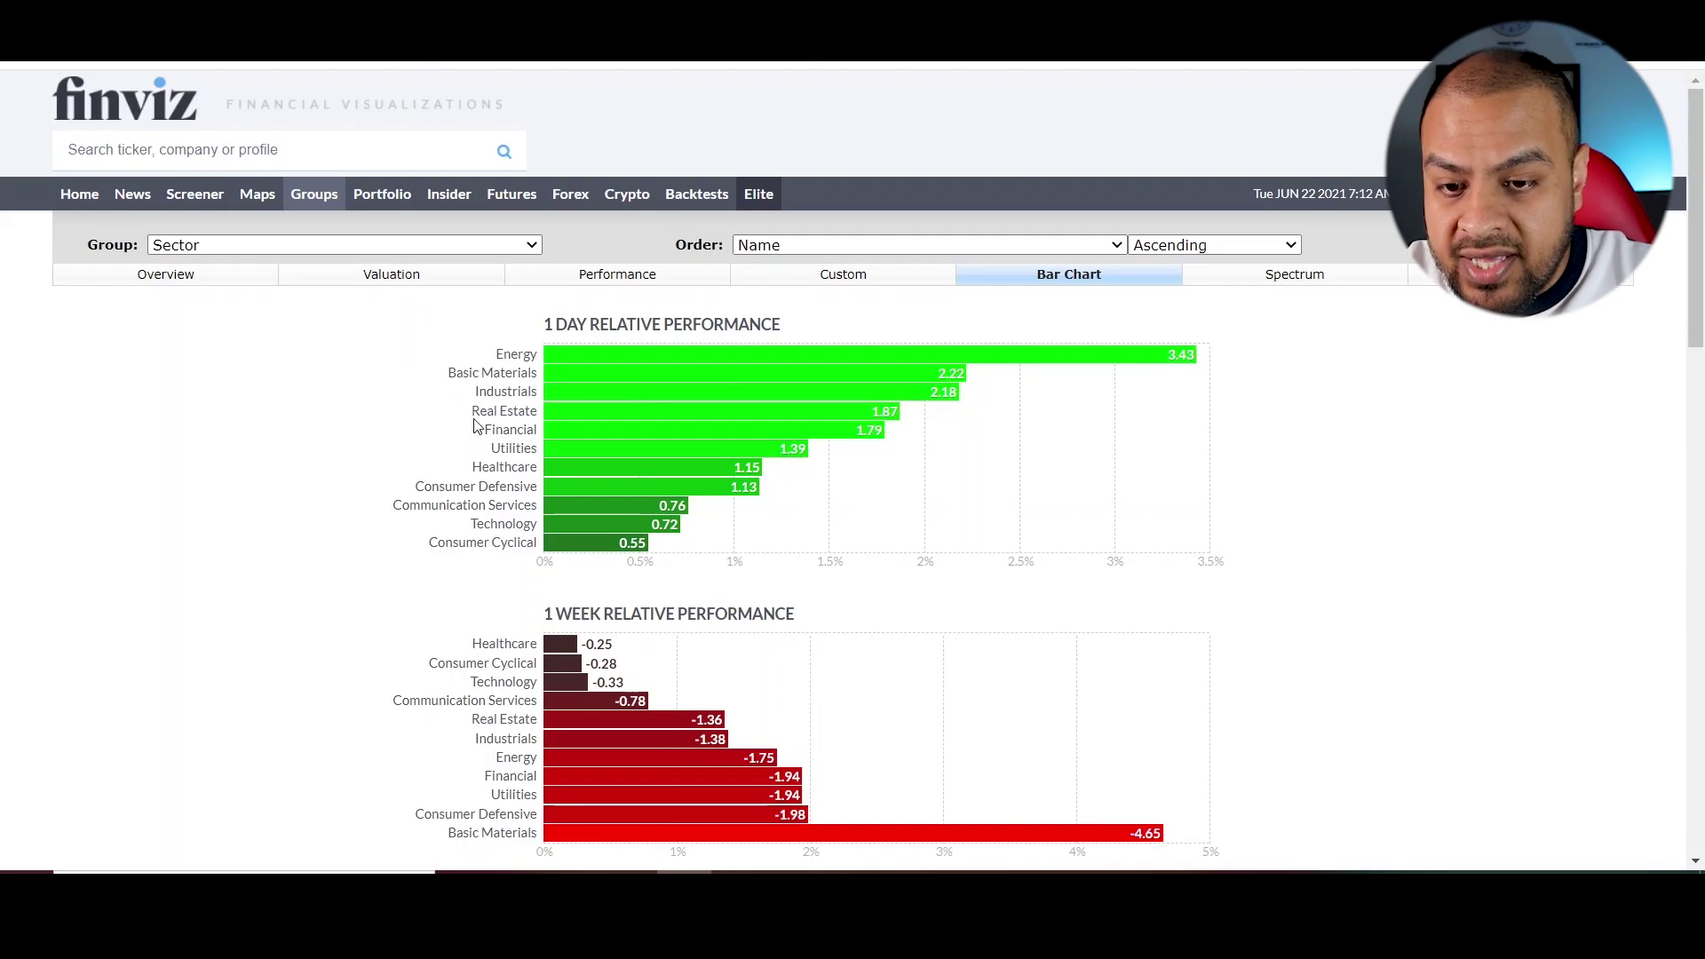
scroll(548, 559, down, 2)
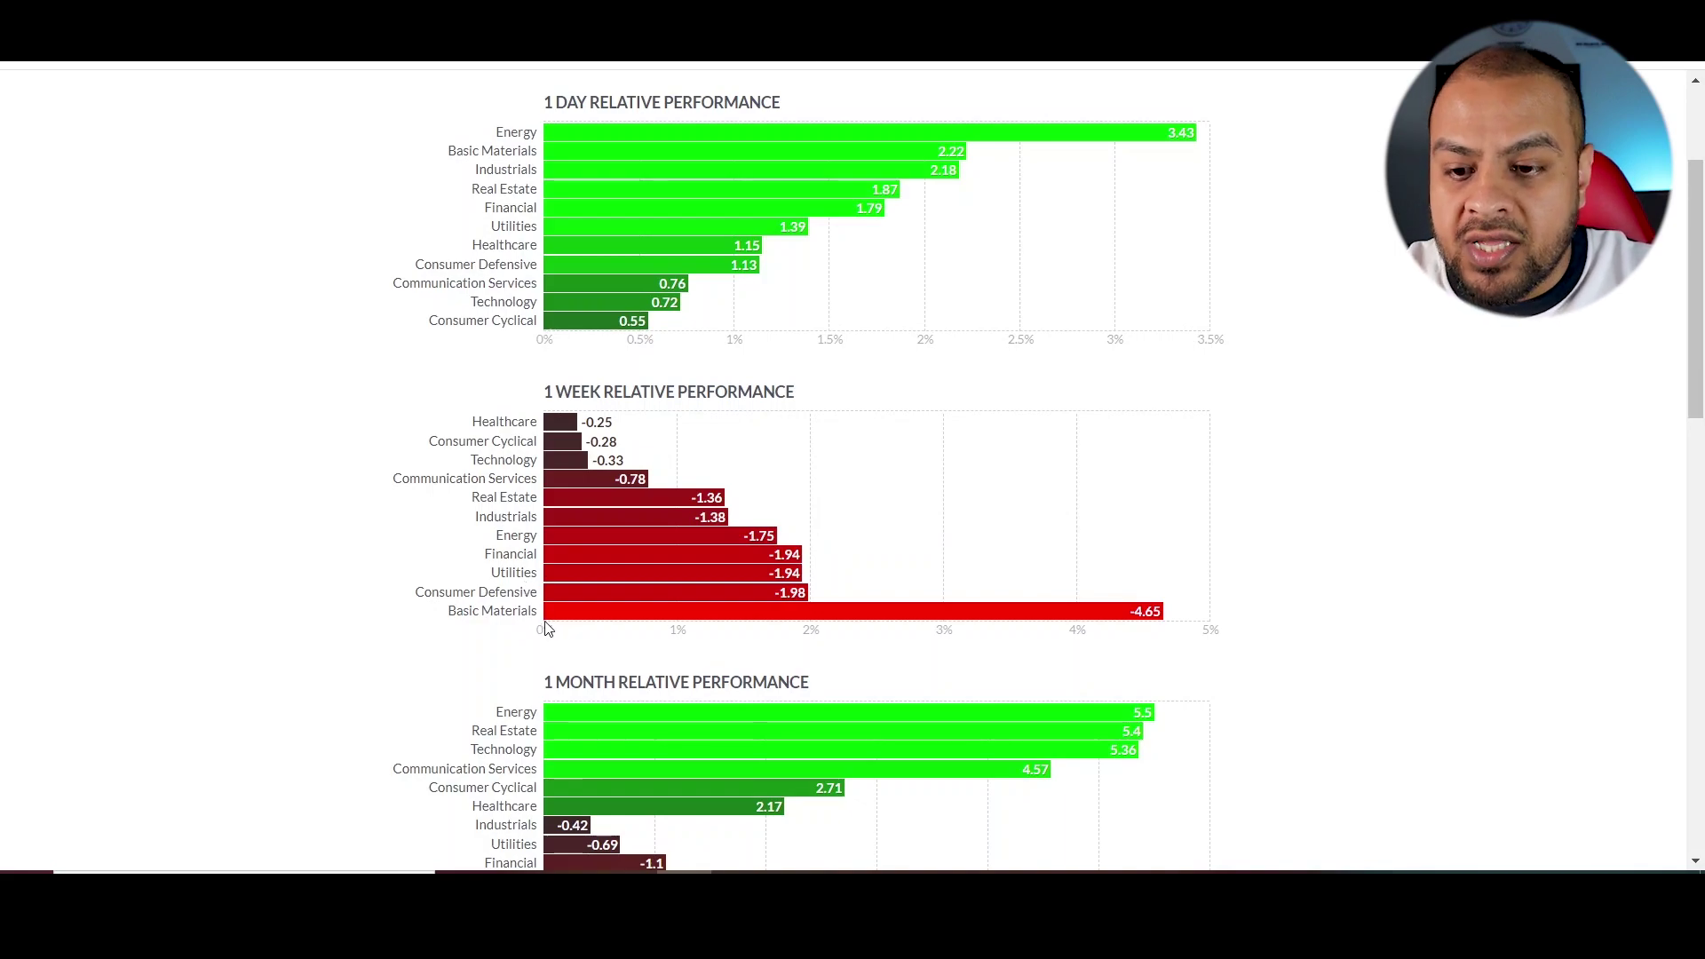
scroll(546, 626, down, 3)
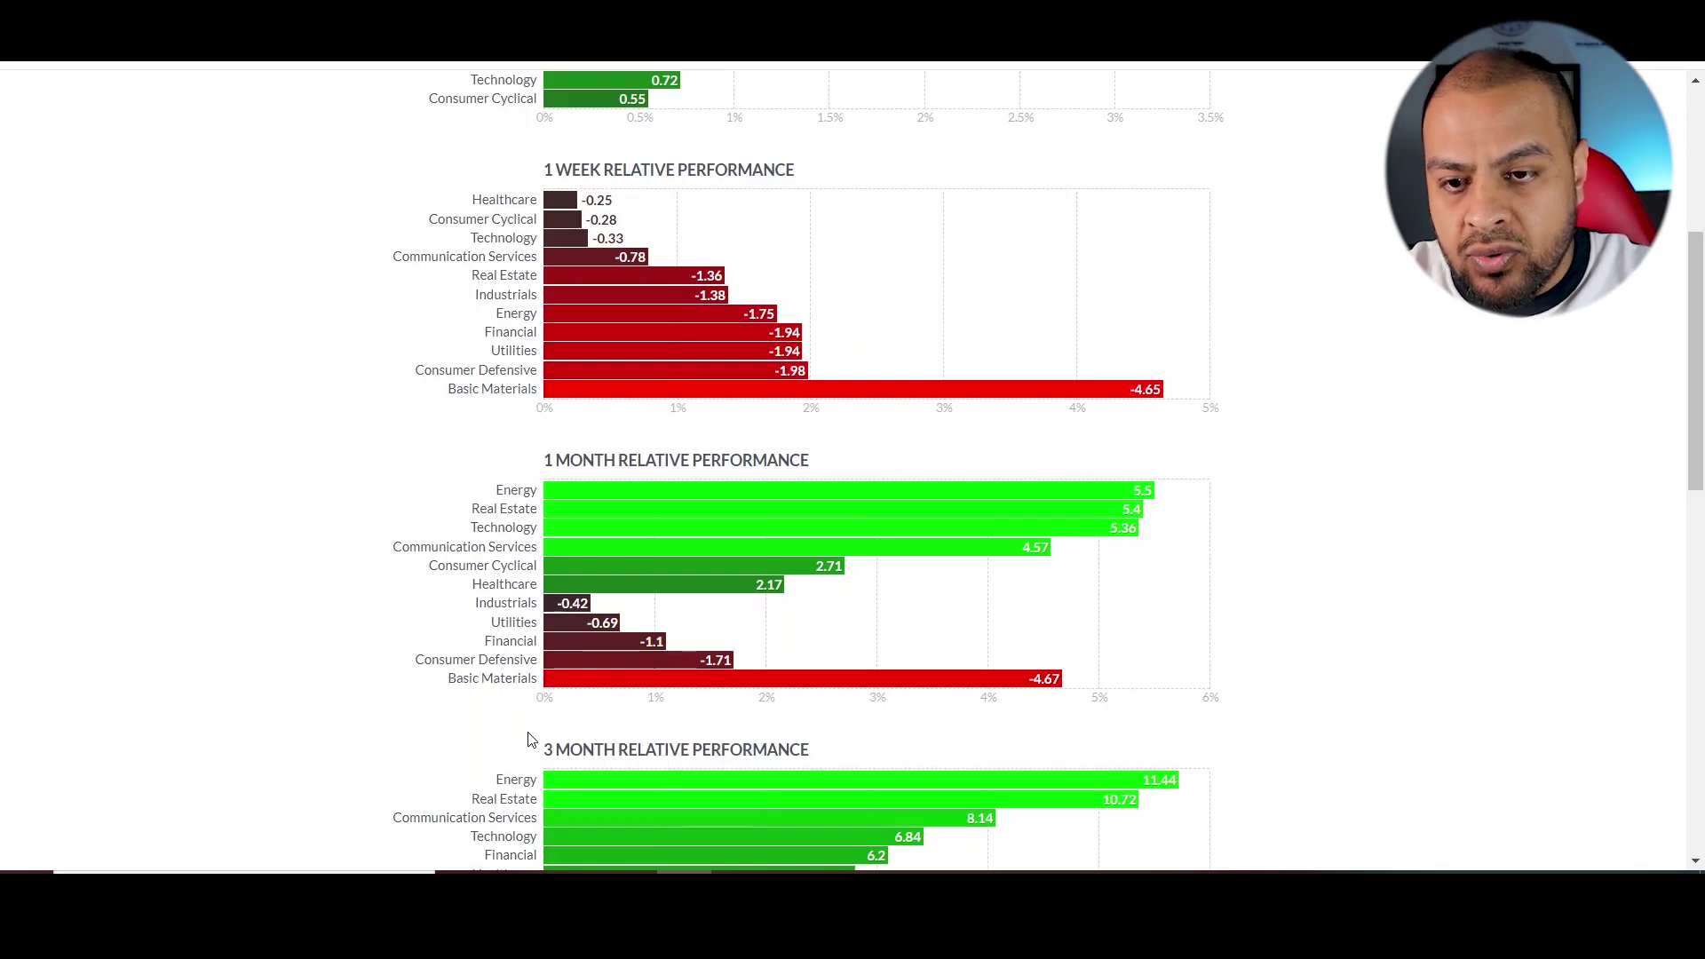
scroll(586, 697, up, 5)
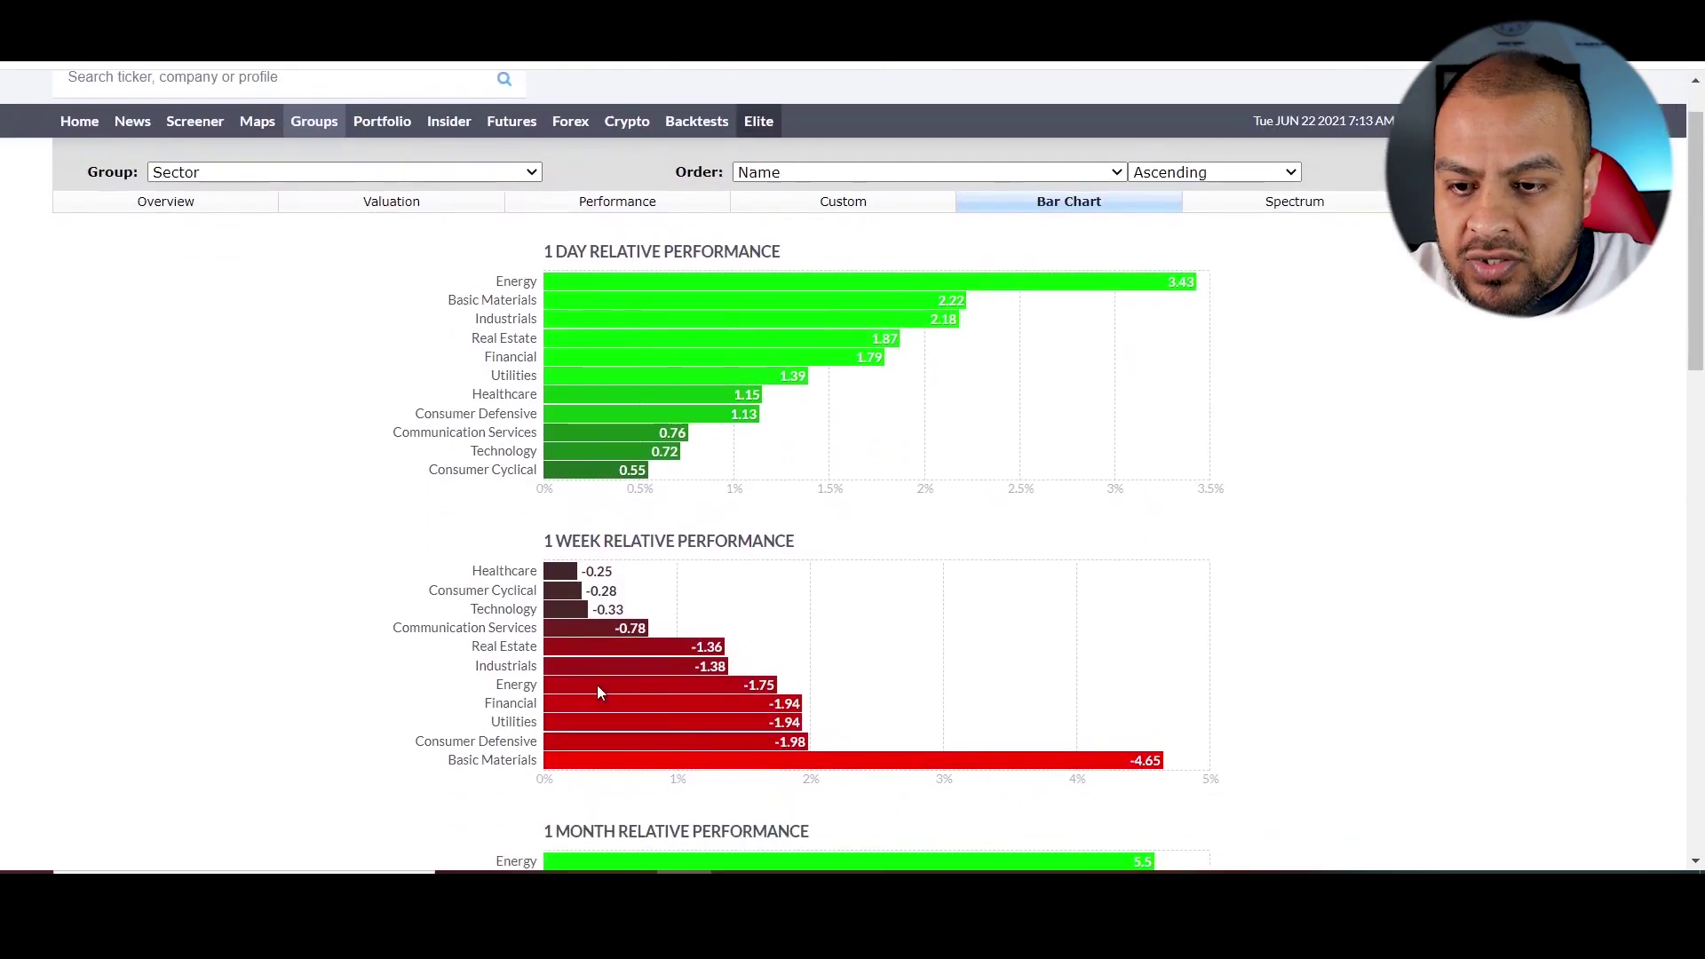
scroll(597, 685, down, 1)
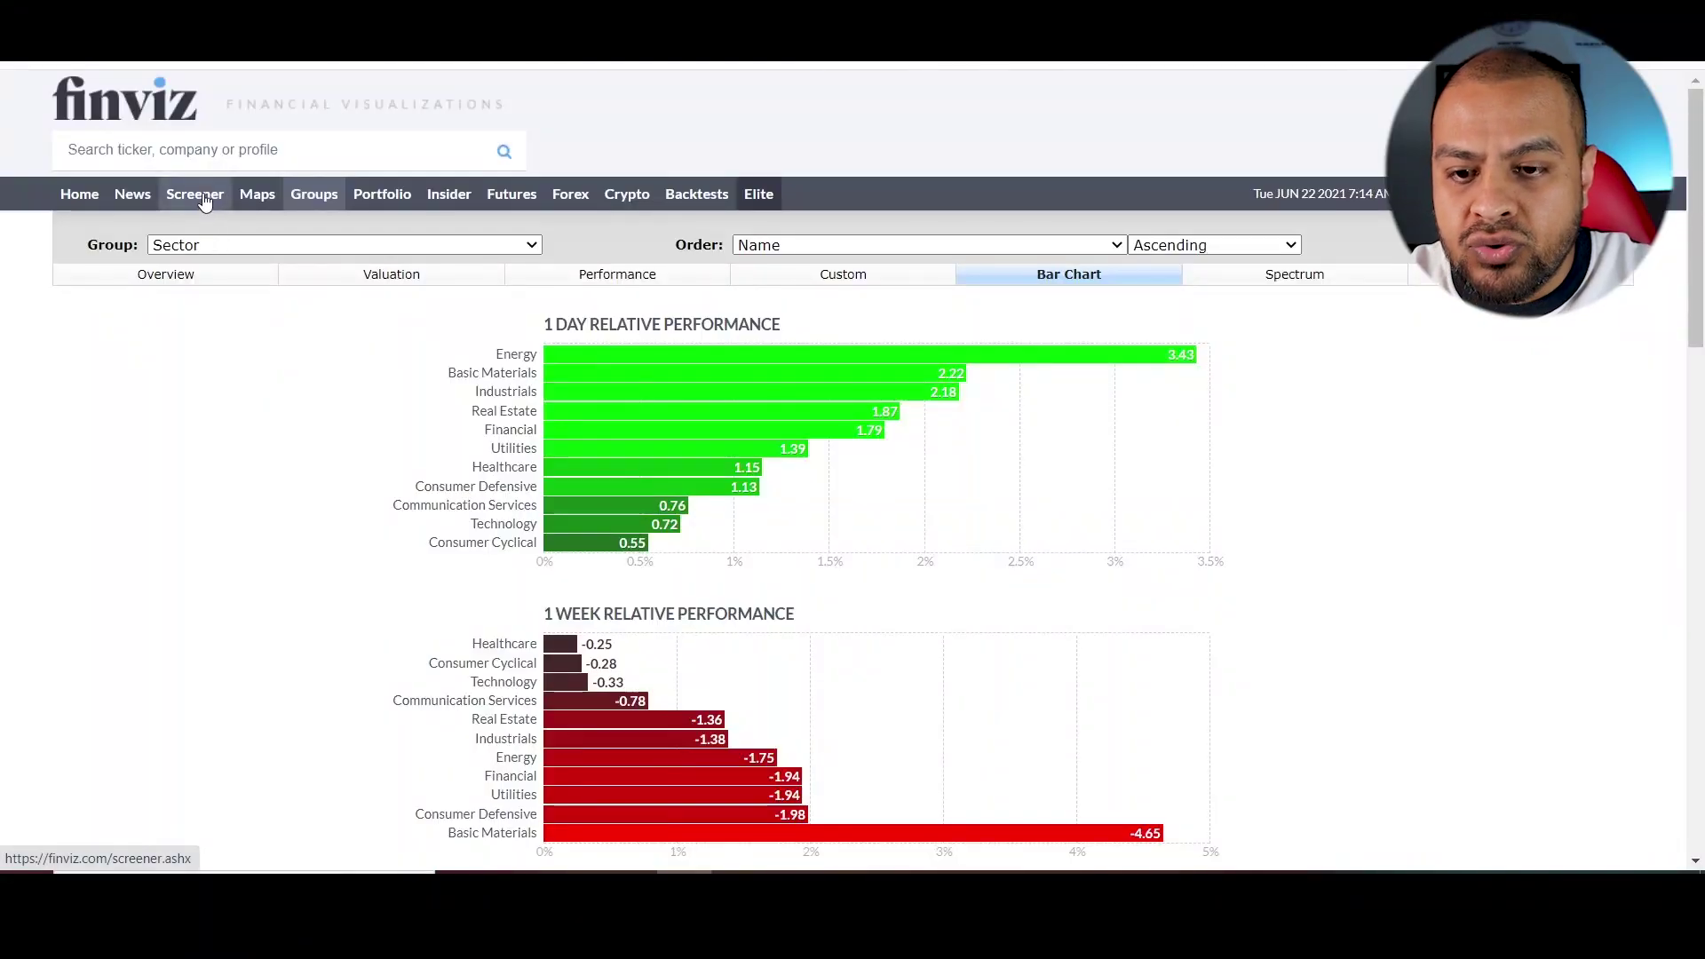
Open the stock screener and look through its Fundamental, Technical and All filter sets, ending on the Descriptive filters
click(204, 200)
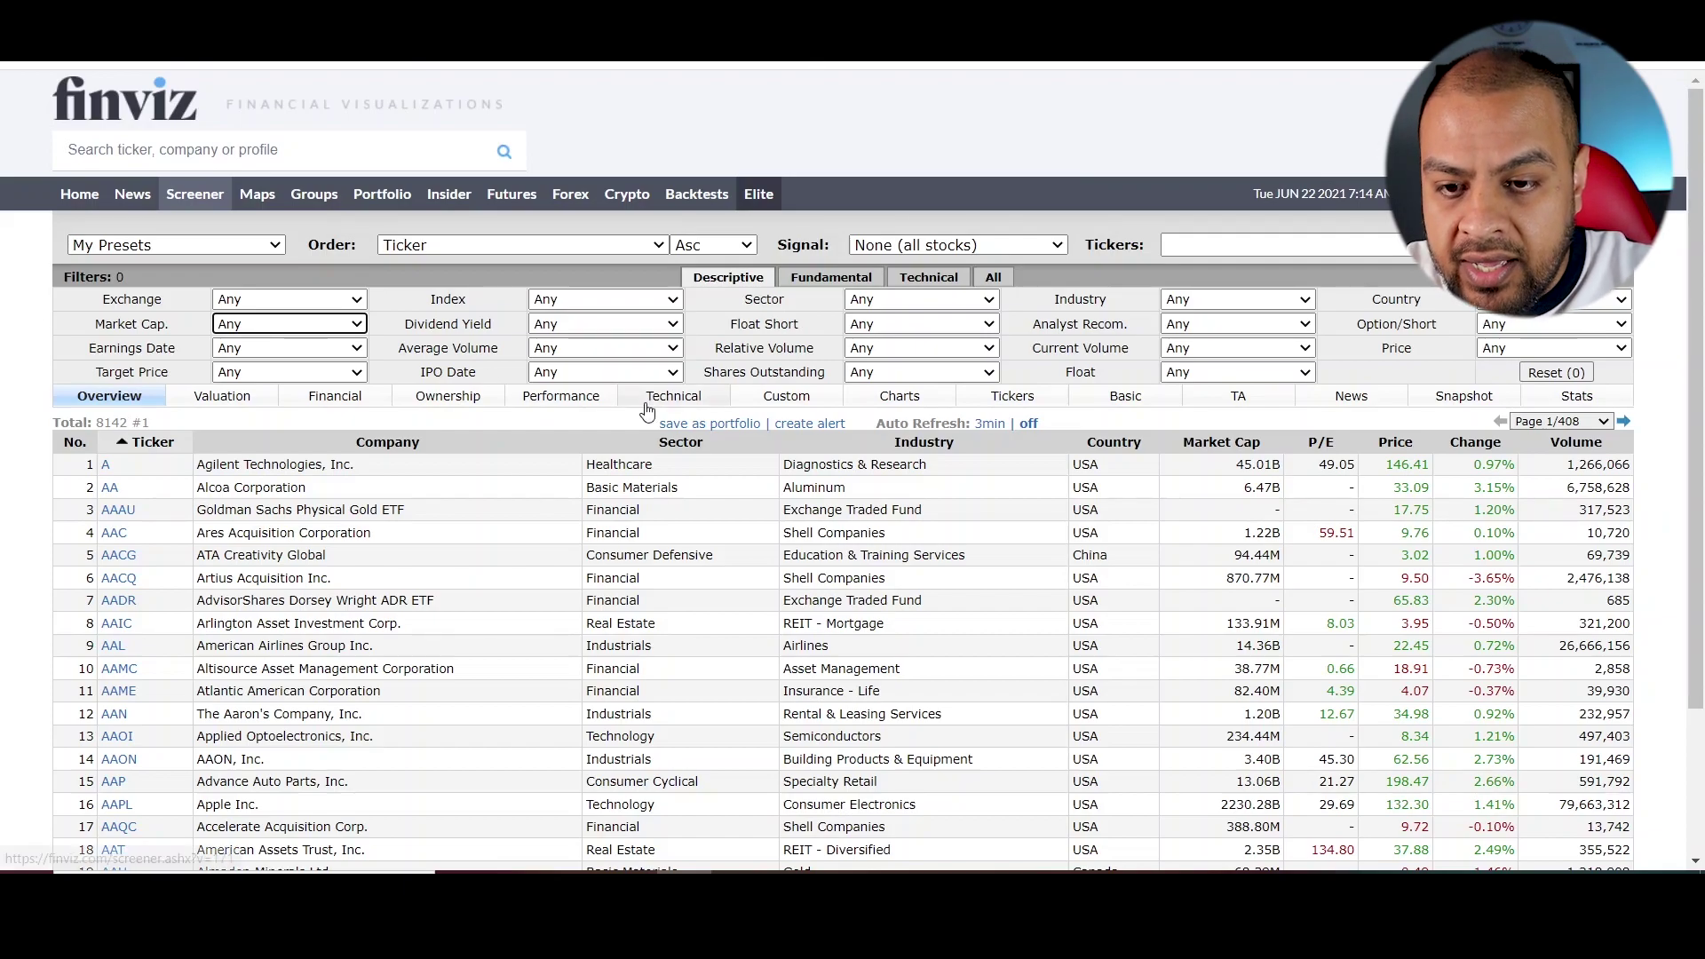
click(811, 279)
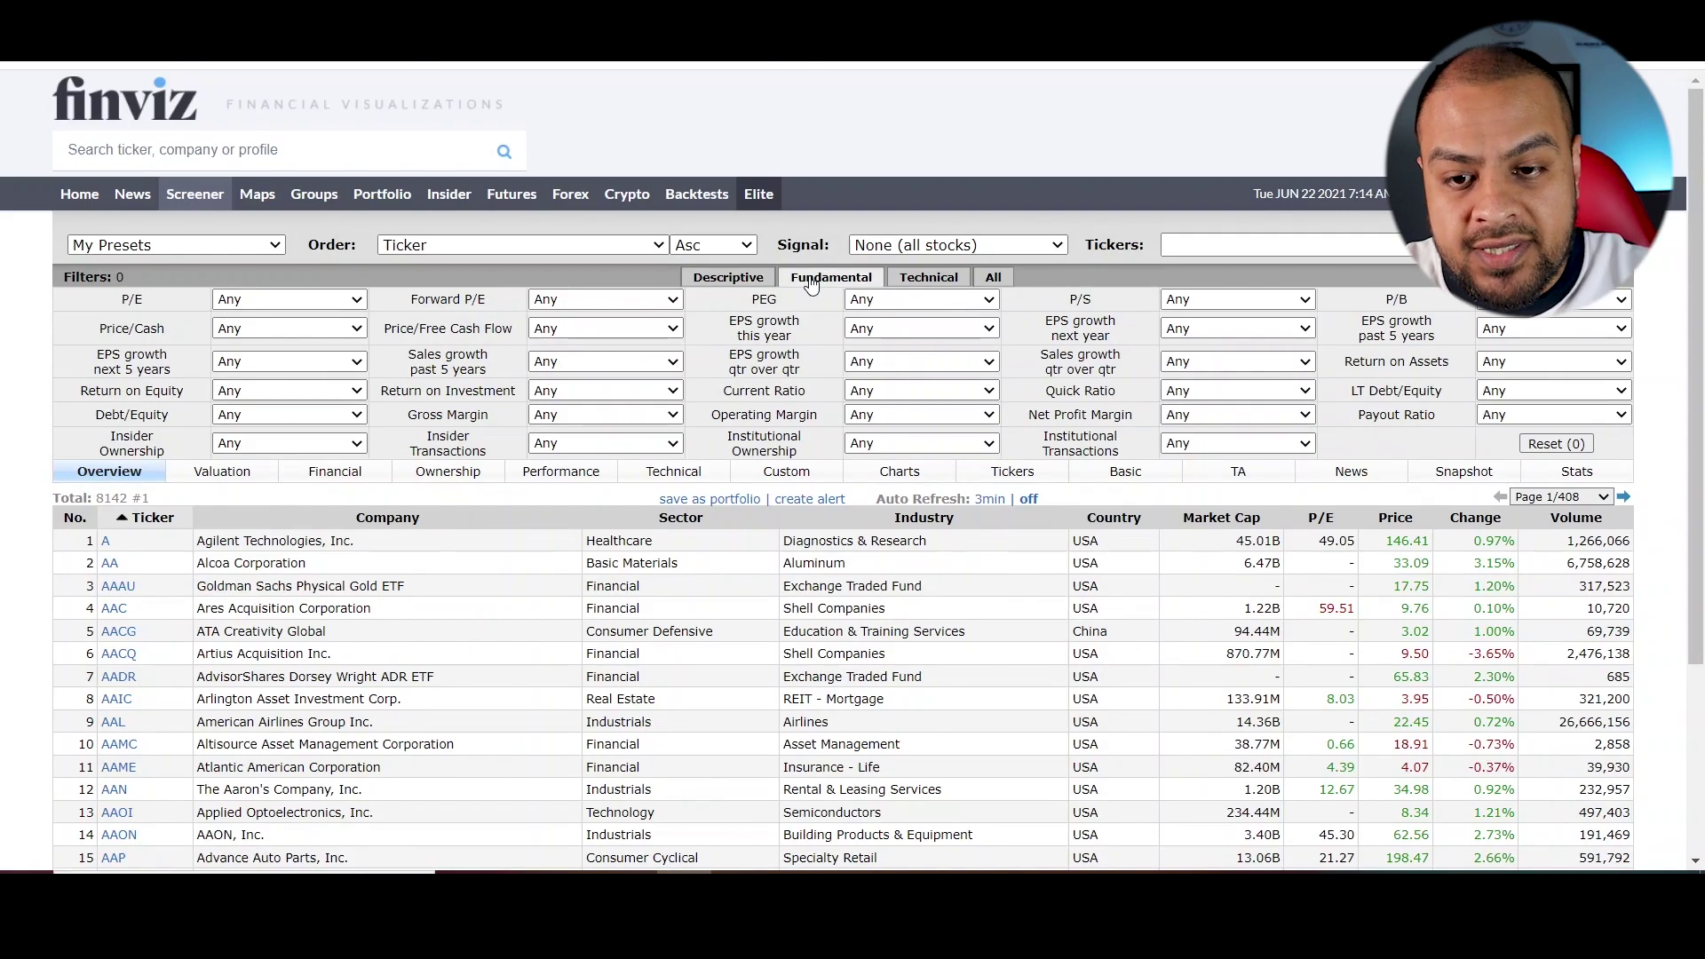
click(942, 283)
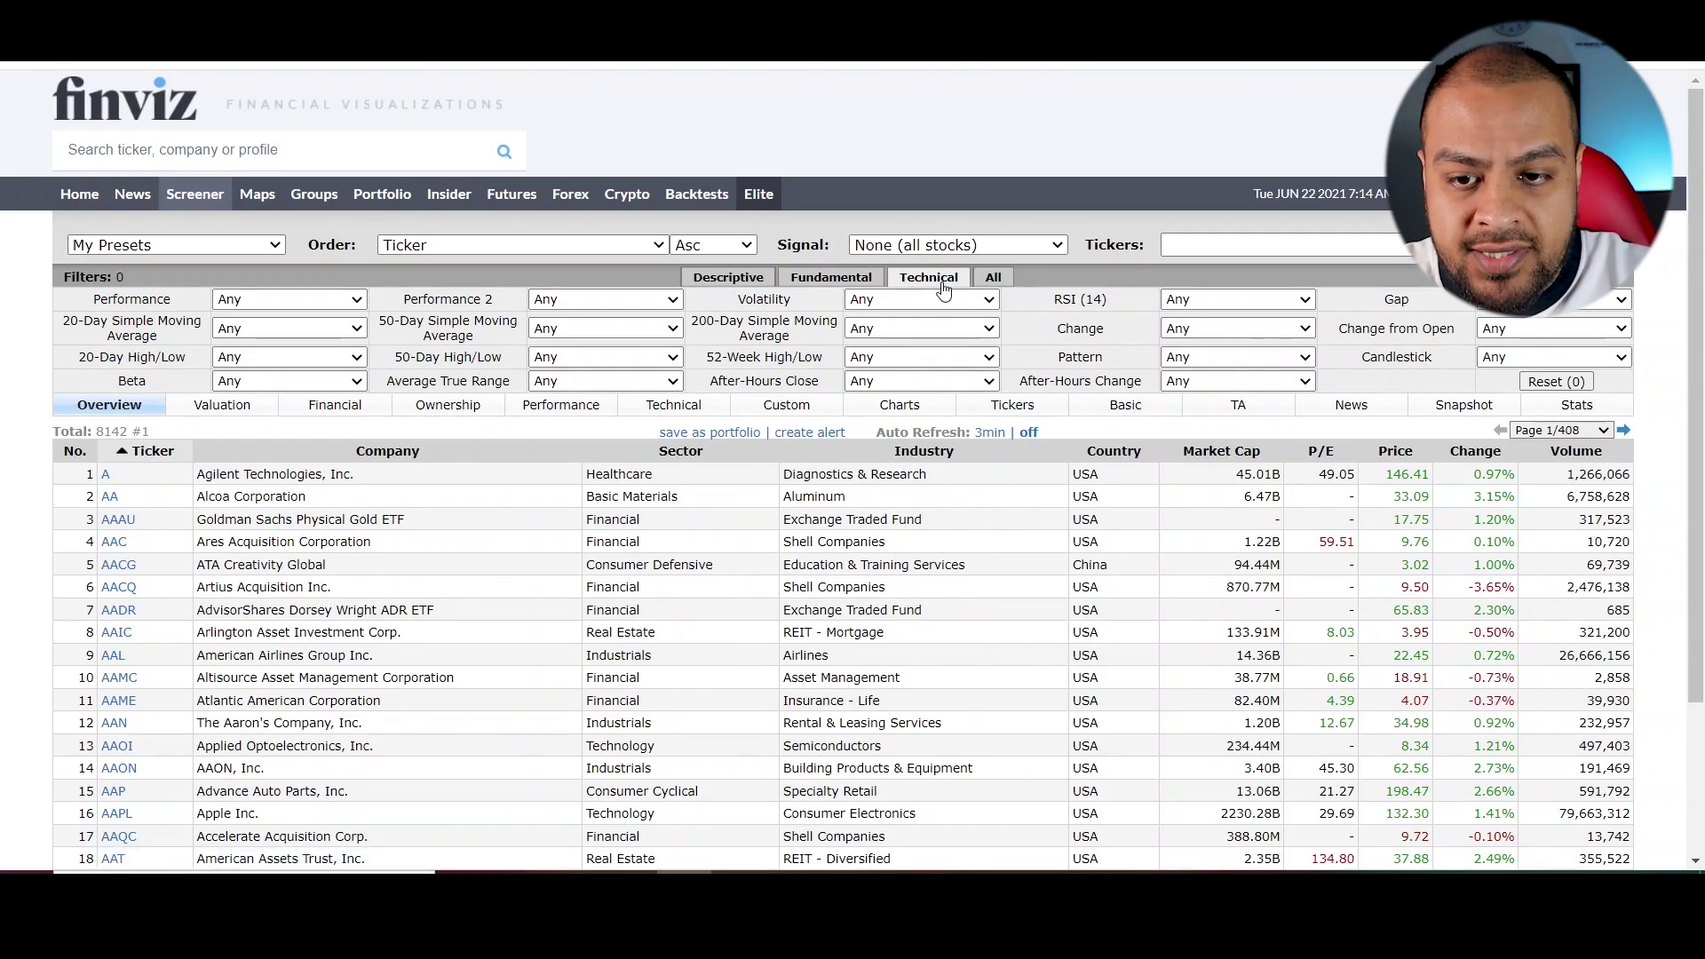
click(988, 283)
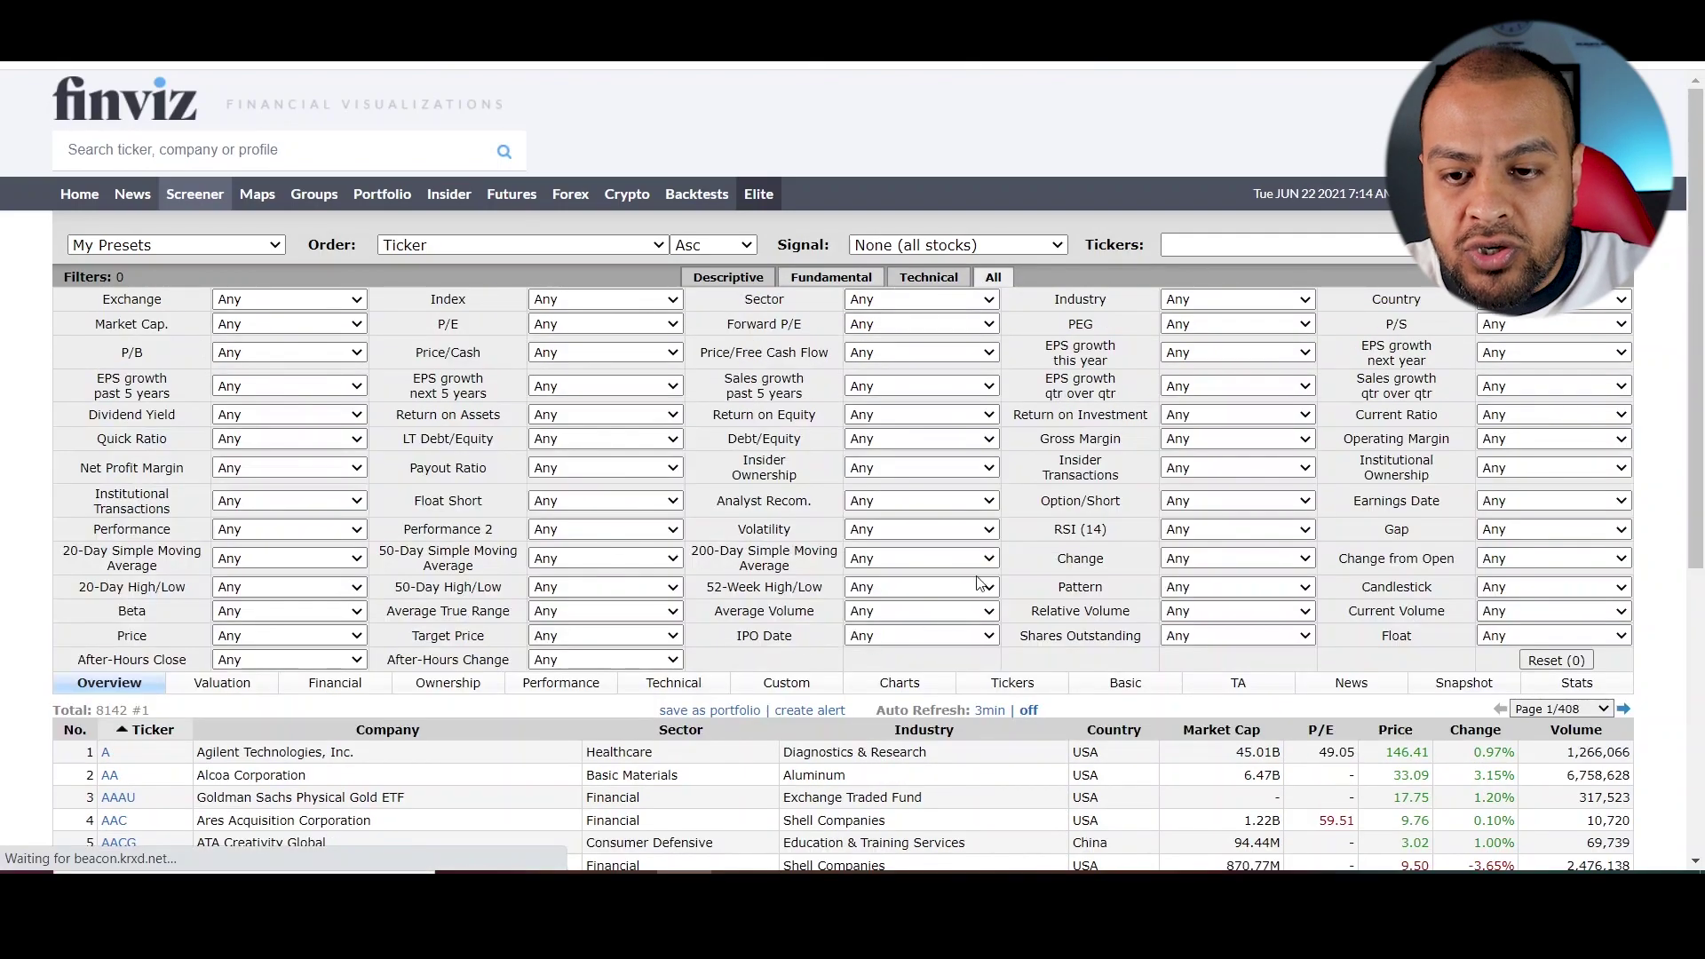
click(732, 283)
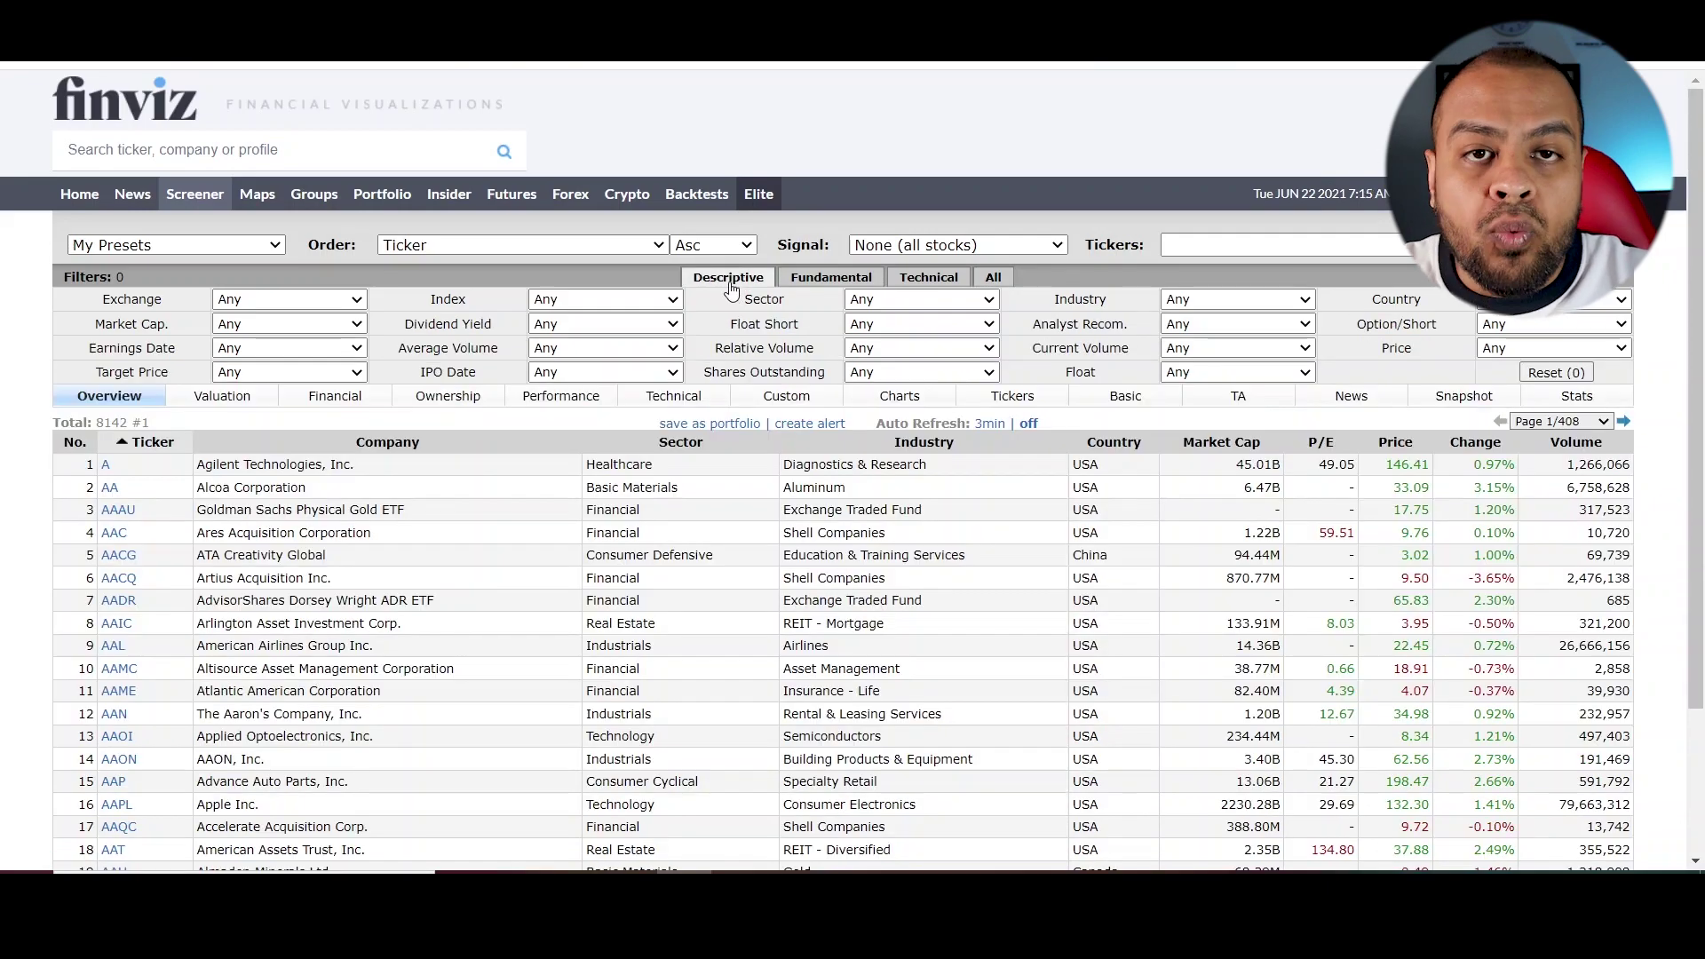
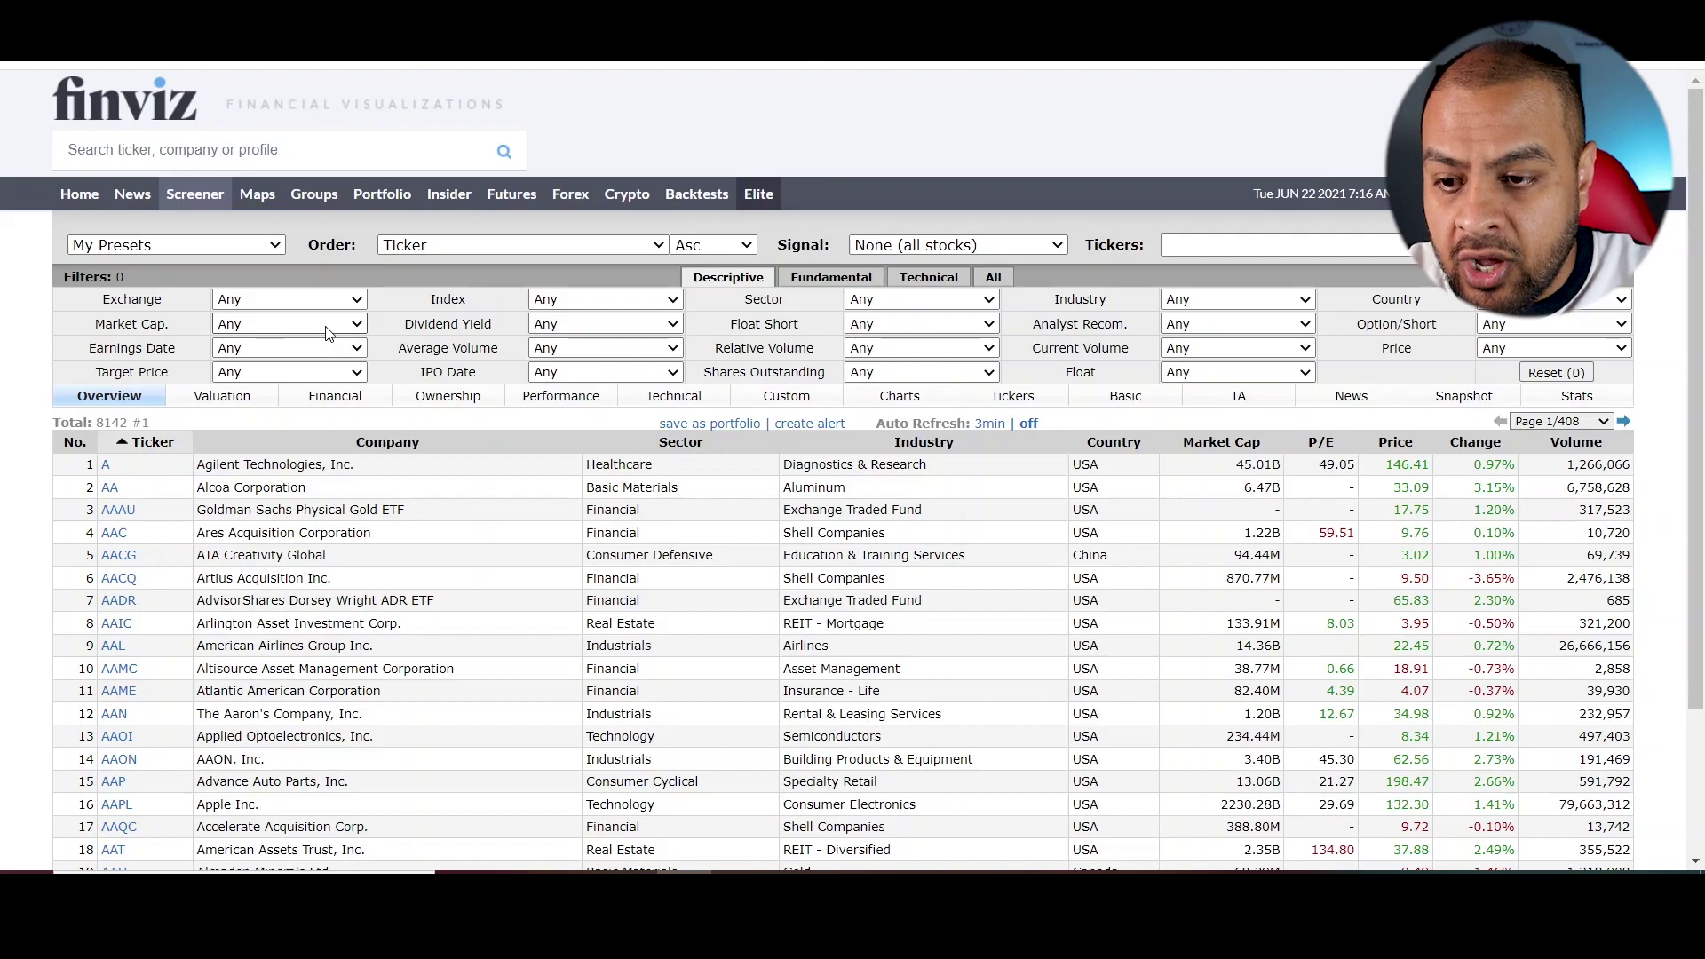
Filter the stocks by market cap +Mid (over $2bln) and RSI (14) Oversold (30)
click(328, 333)
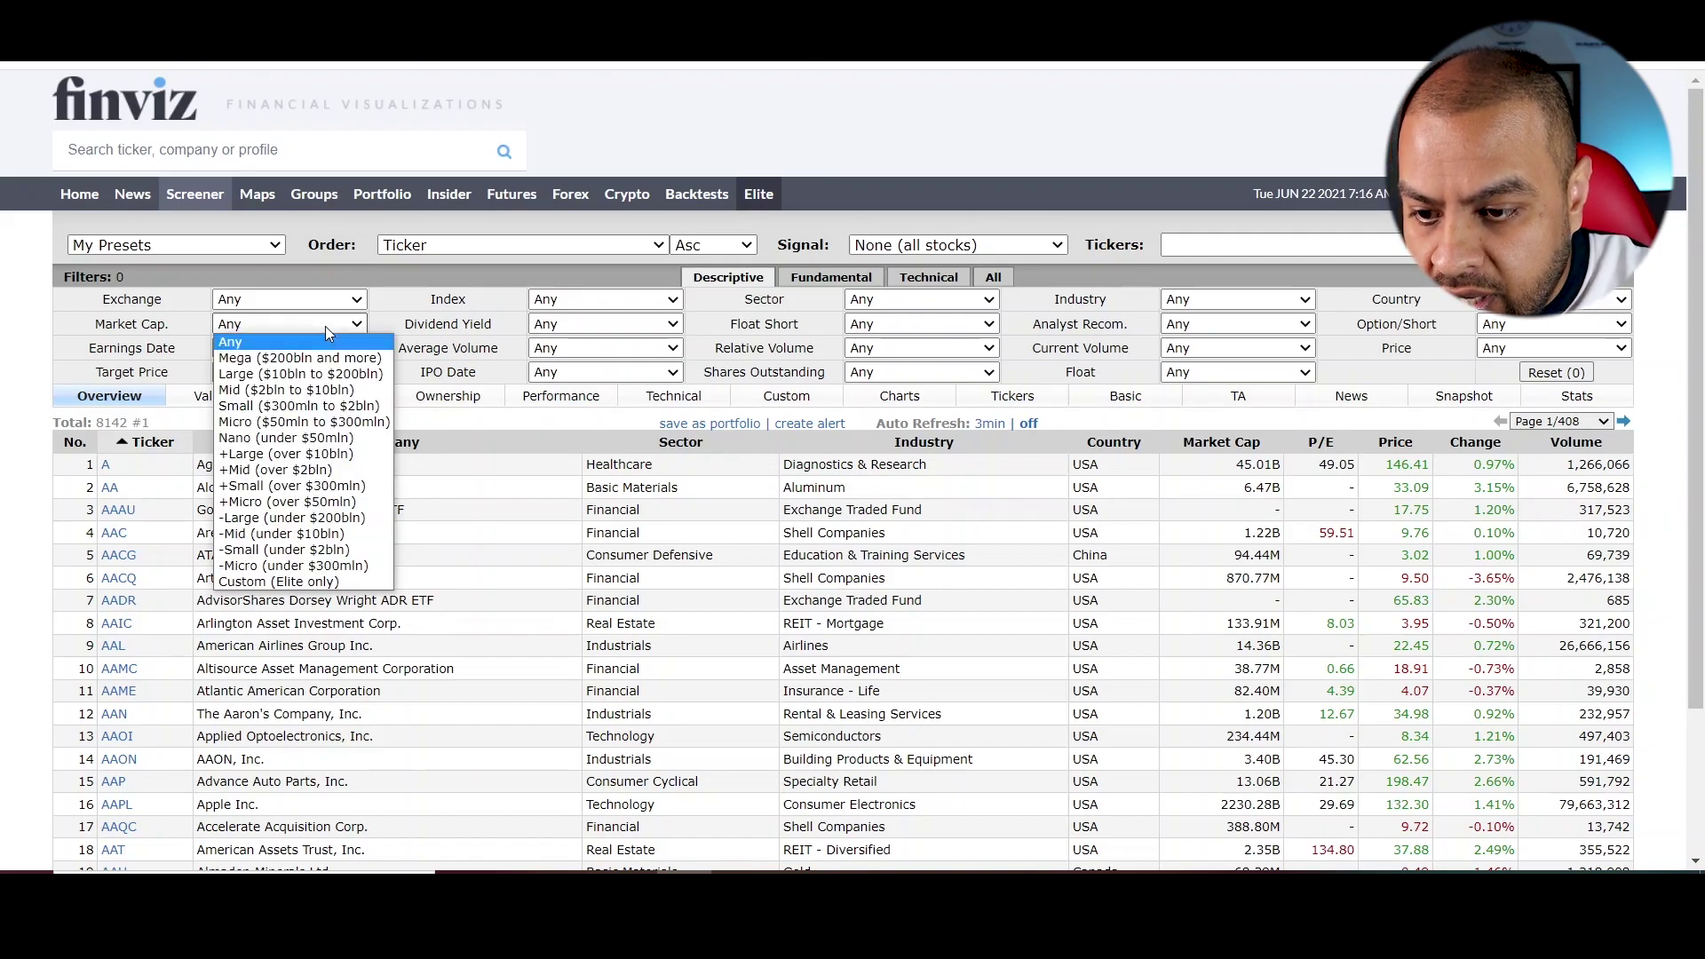
click(339, 470)
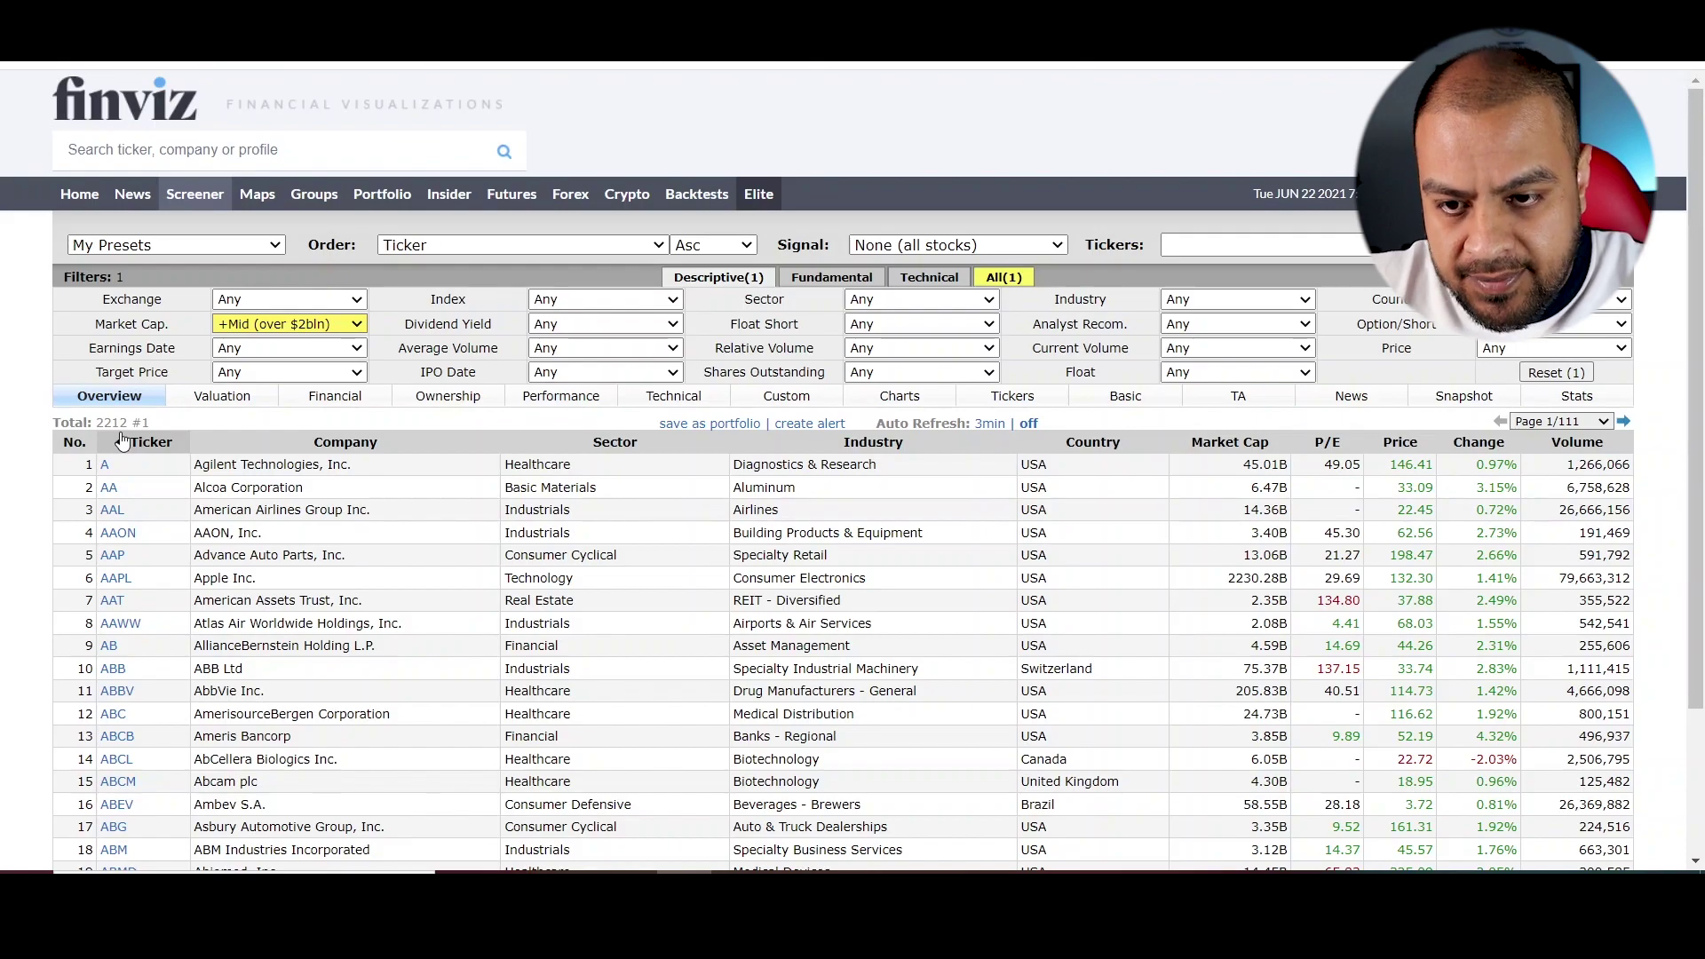
click(937, 280)
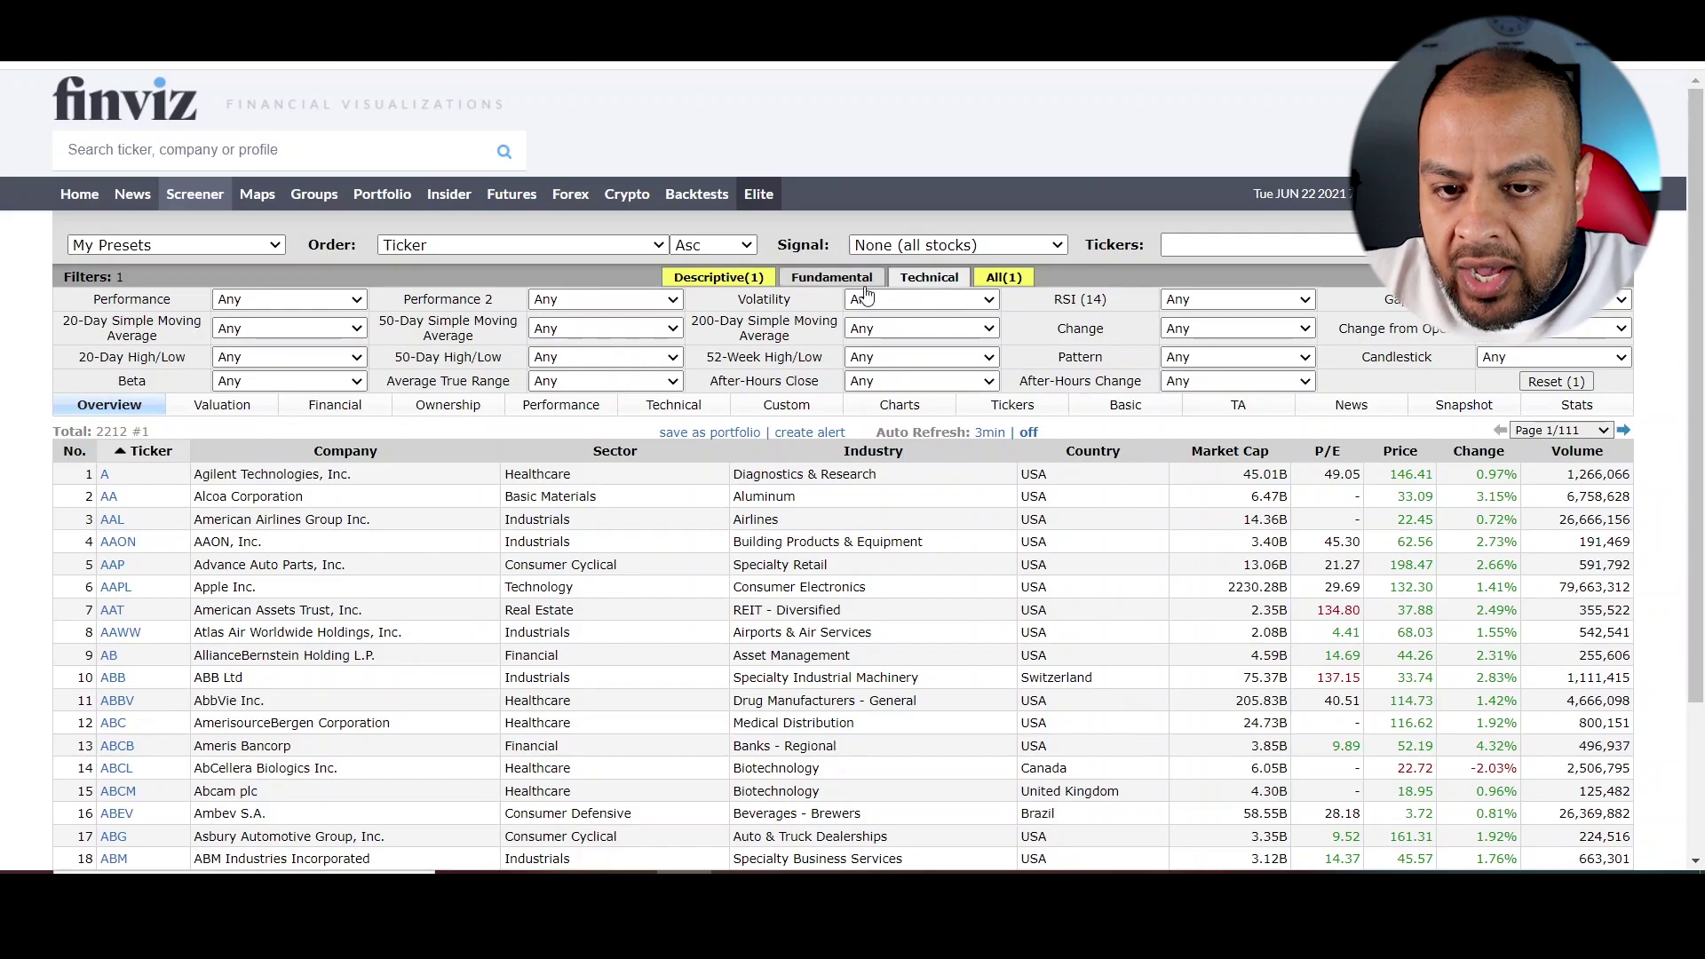
click(1243, 309)
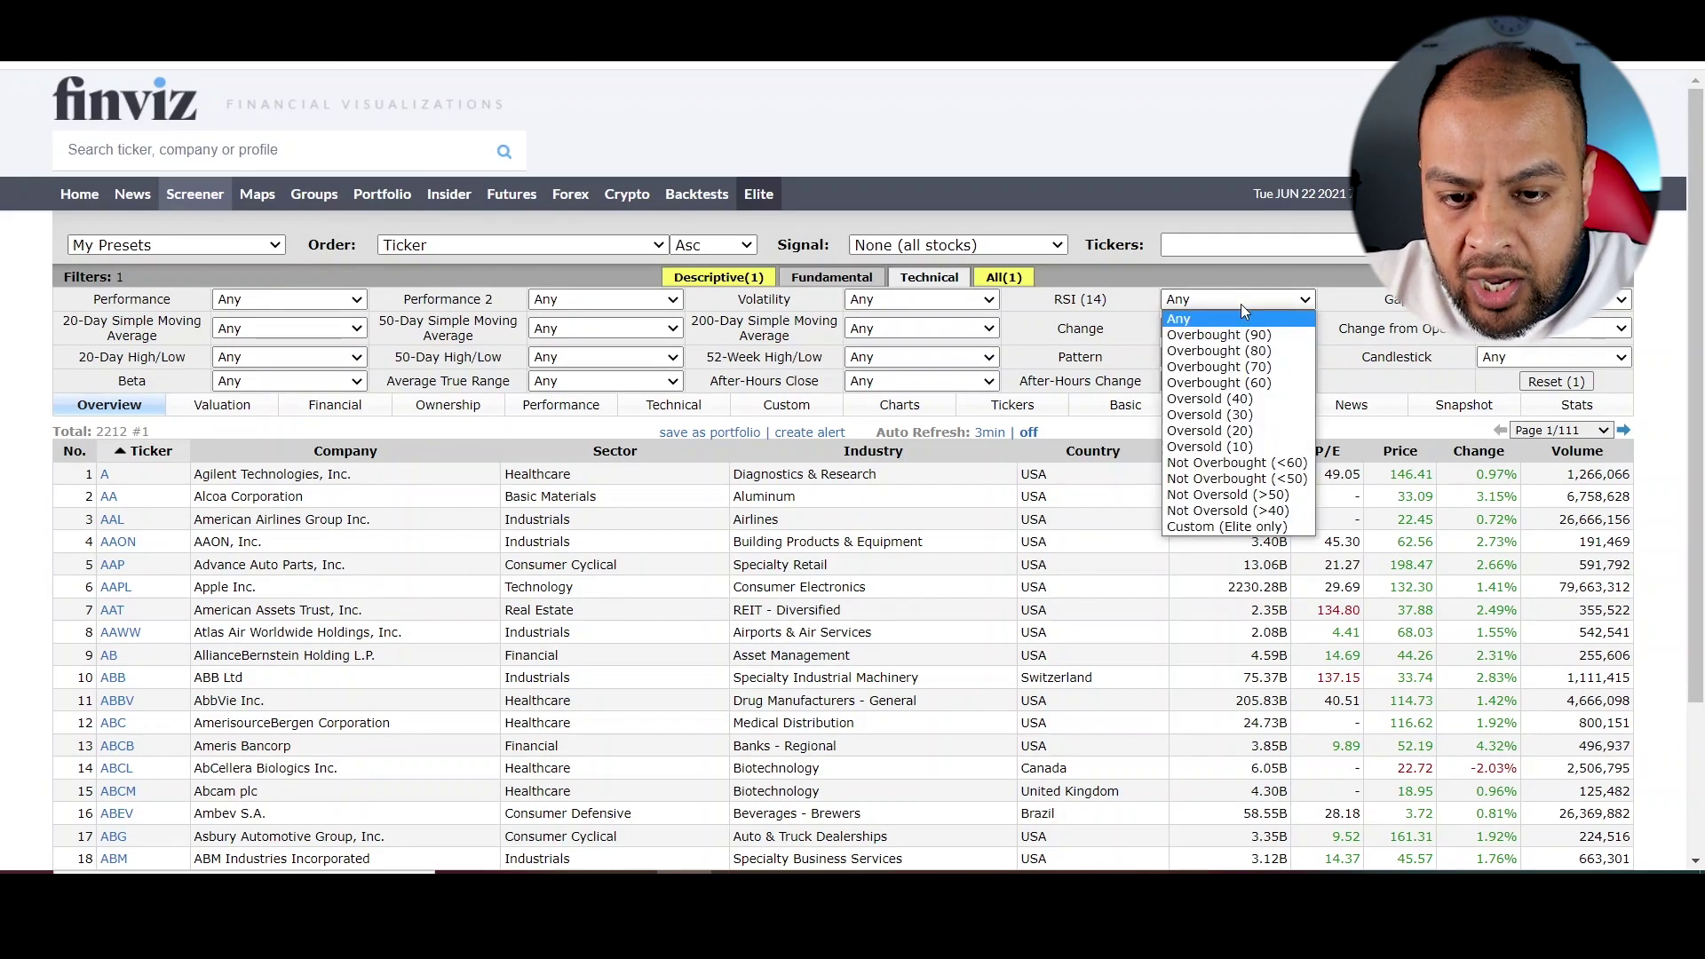
click(1249, 419)
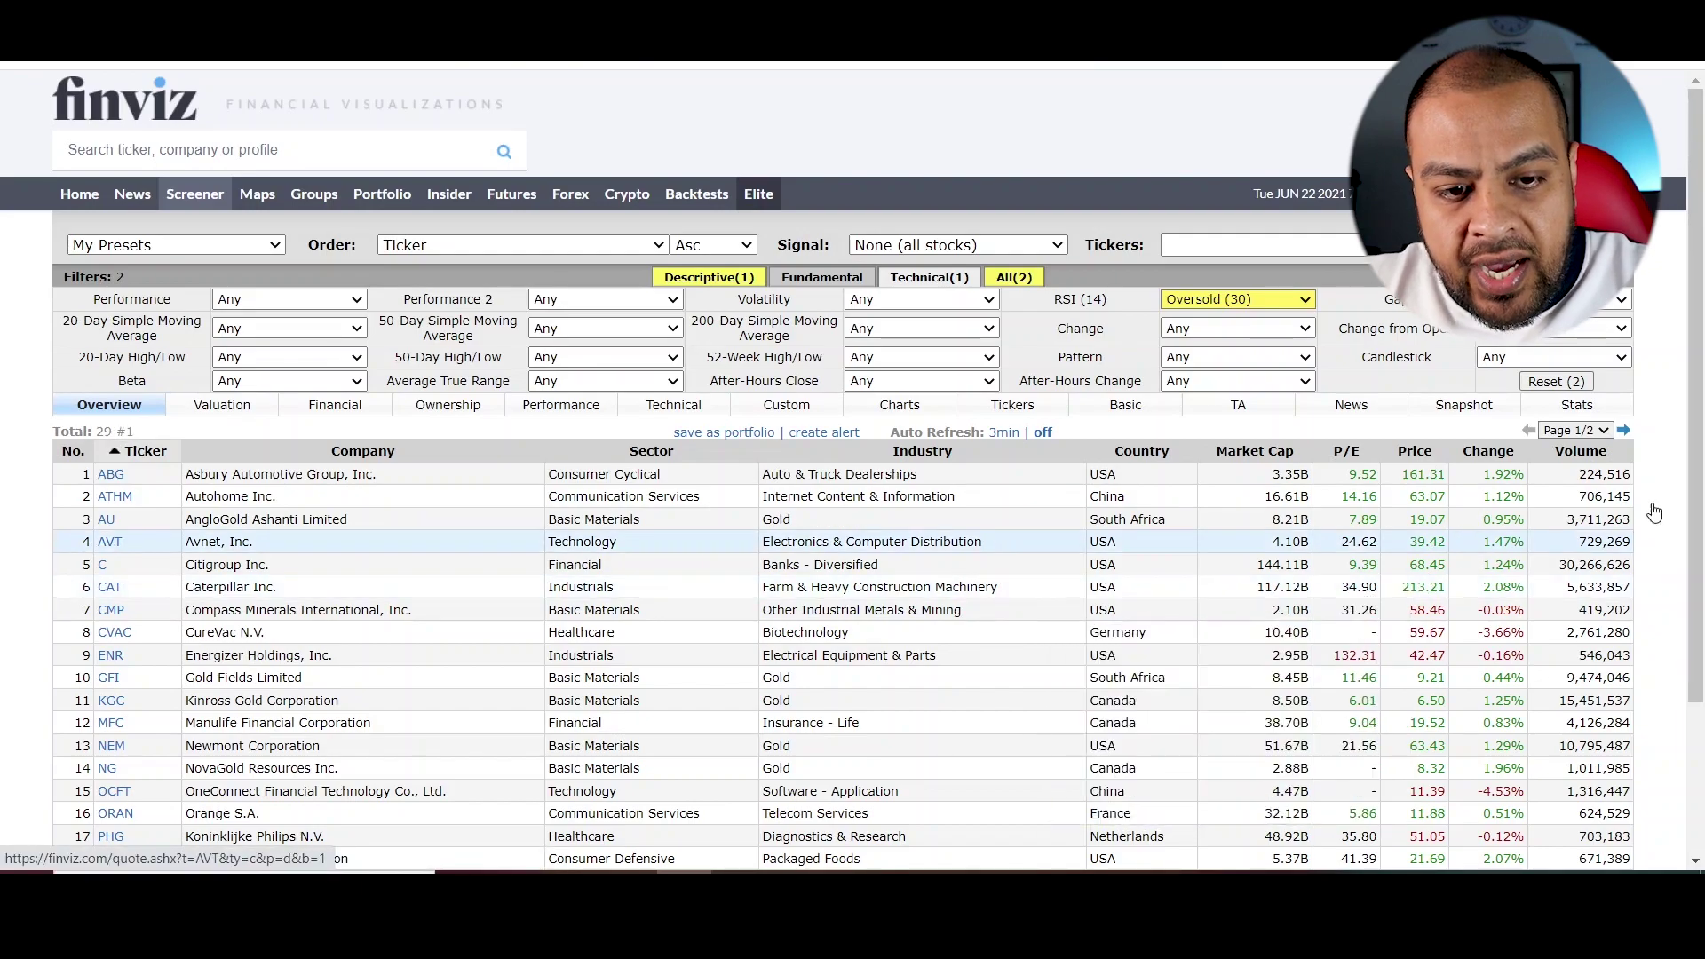
Sort the screened stocks by volume in descending order
scroll(1583, 531, down, 1)
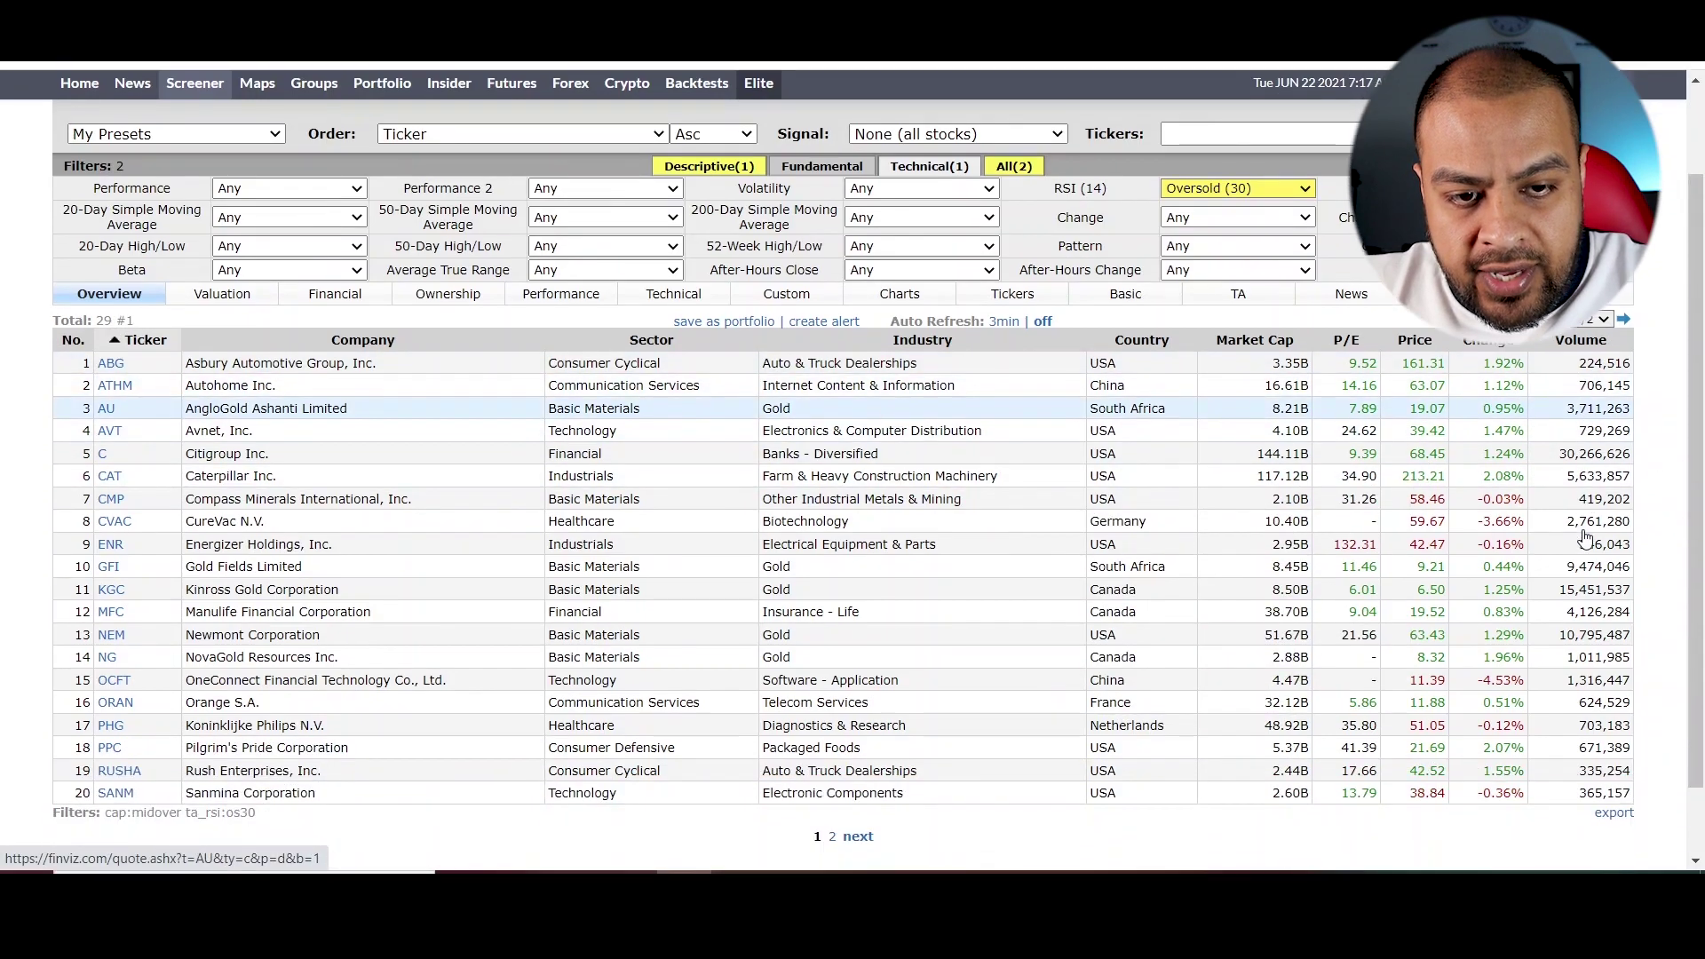
click(1570, 350)
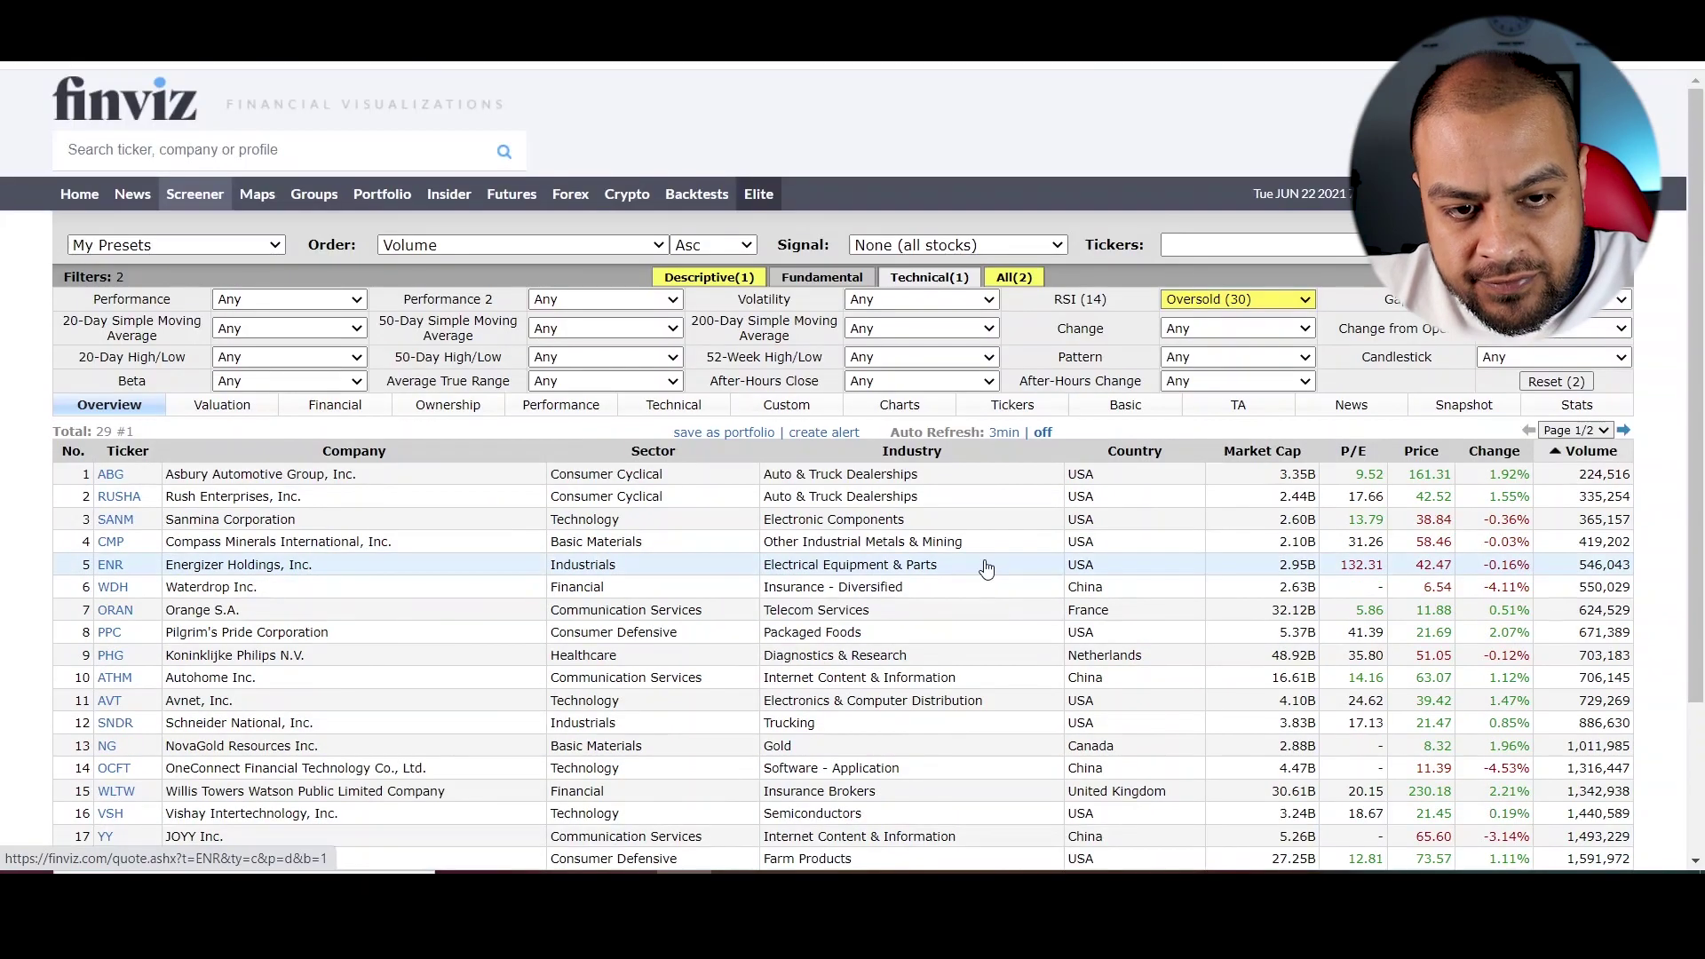
click(1589, 451)
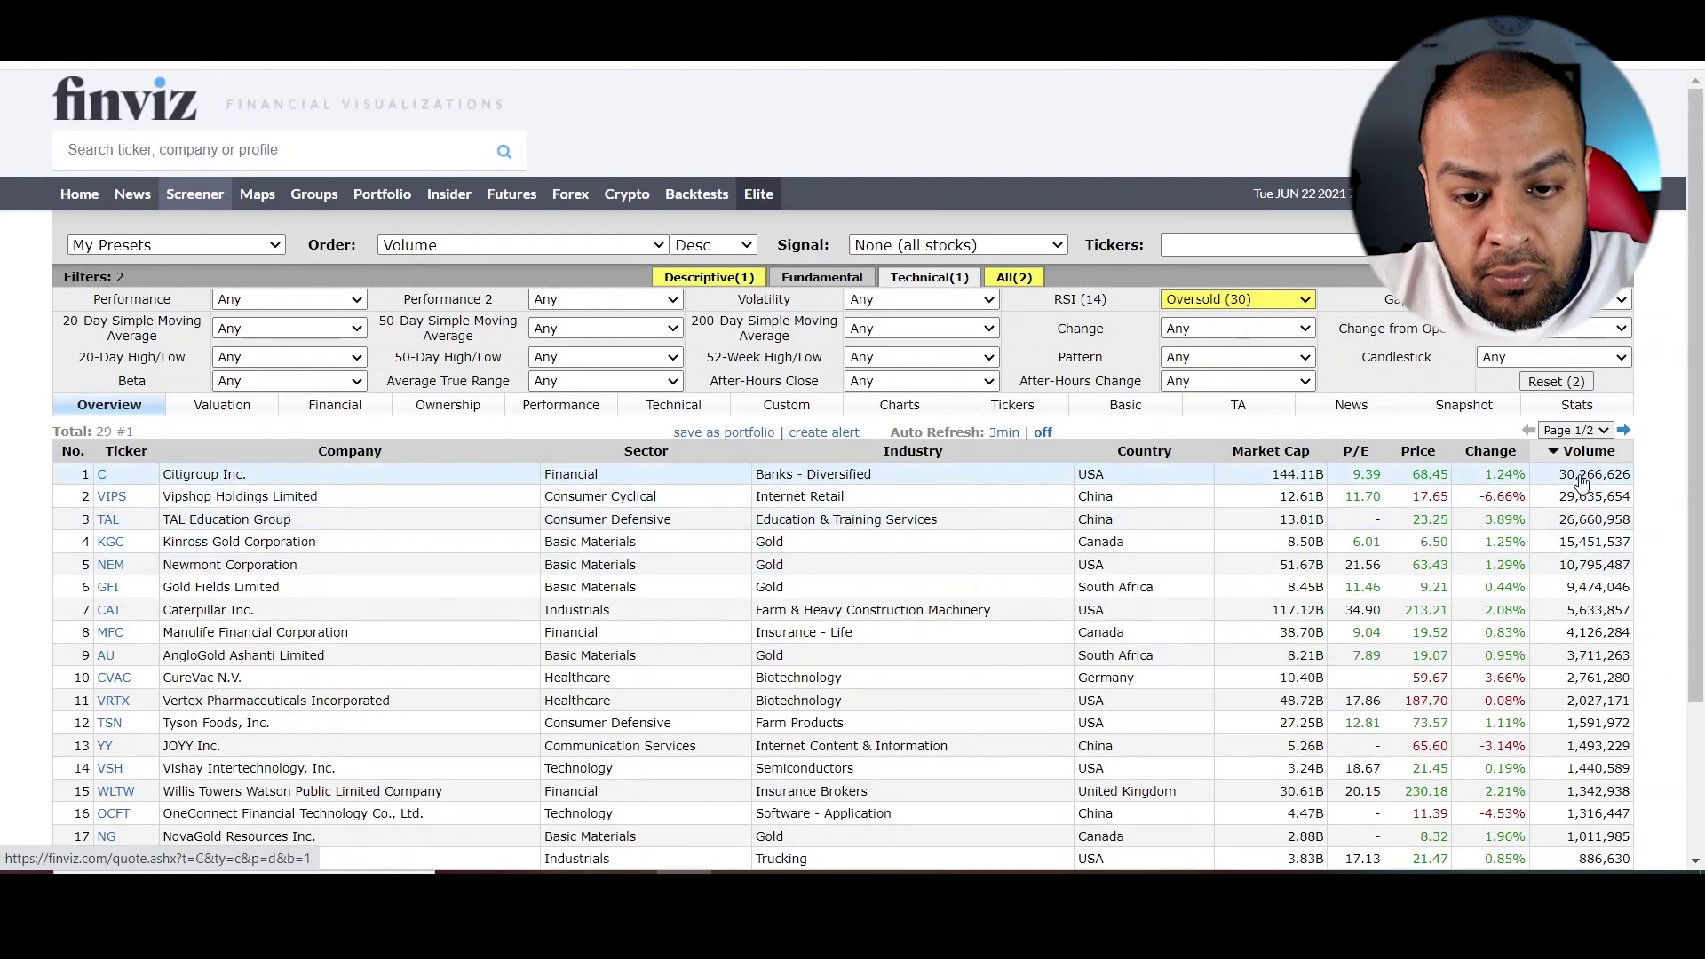
Add a descriptive filter for relative volume Over 1.5 to the screen
click(750, 281)
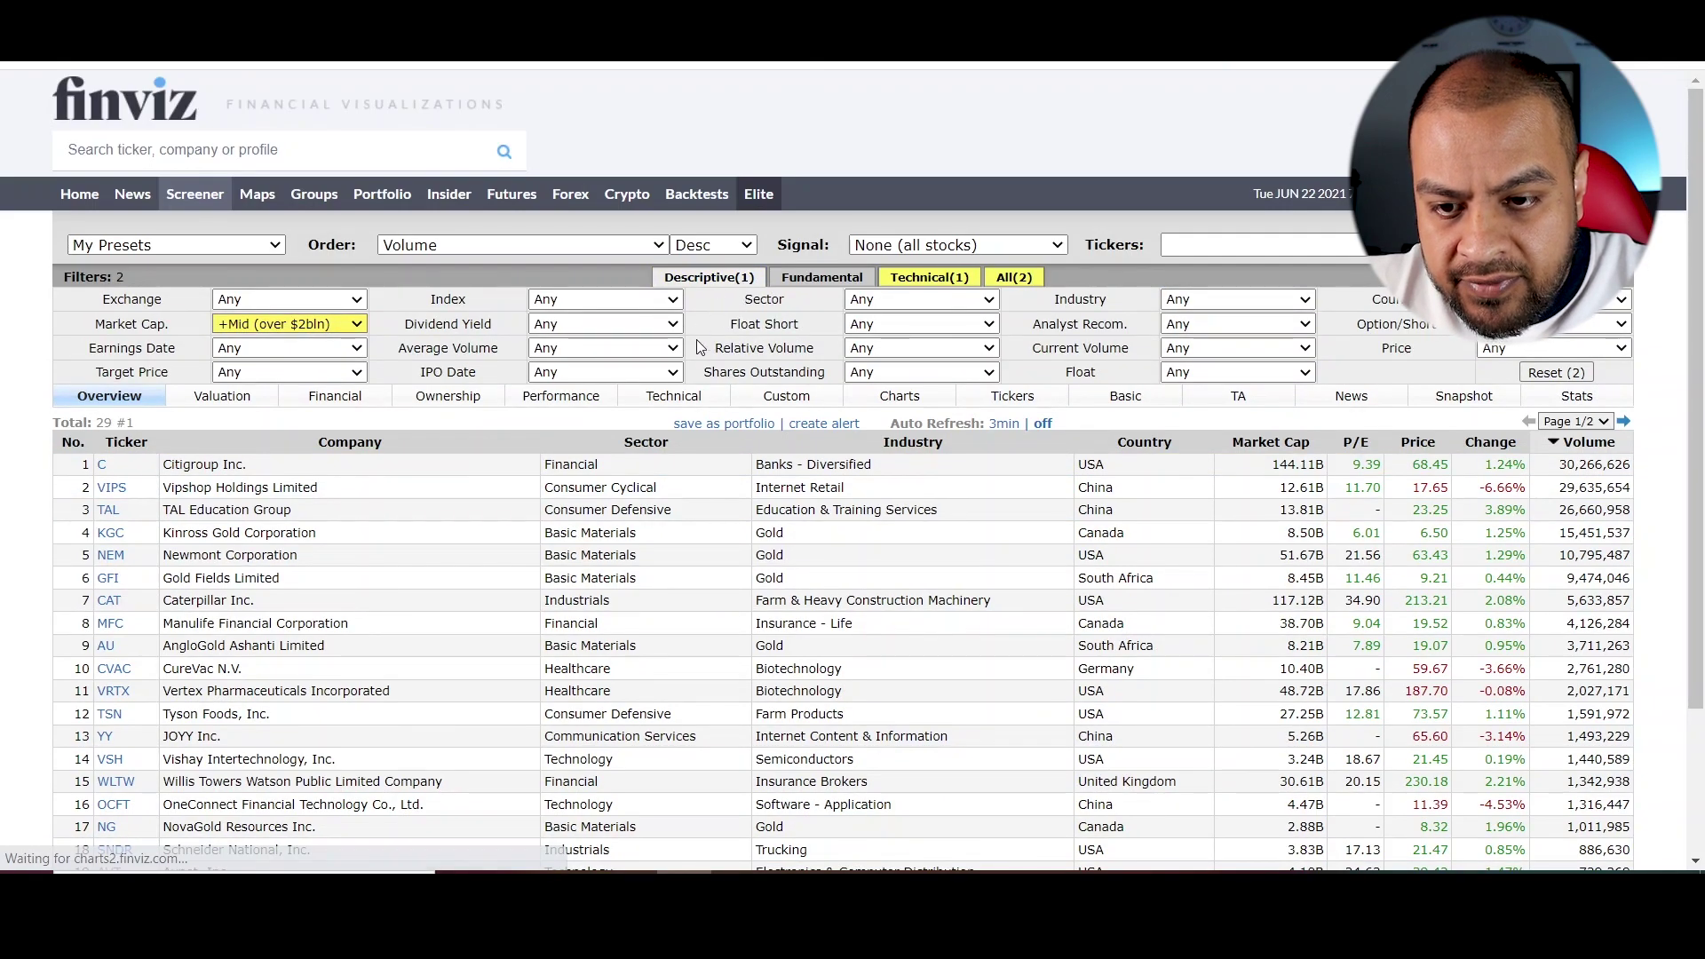
click(899, 351)
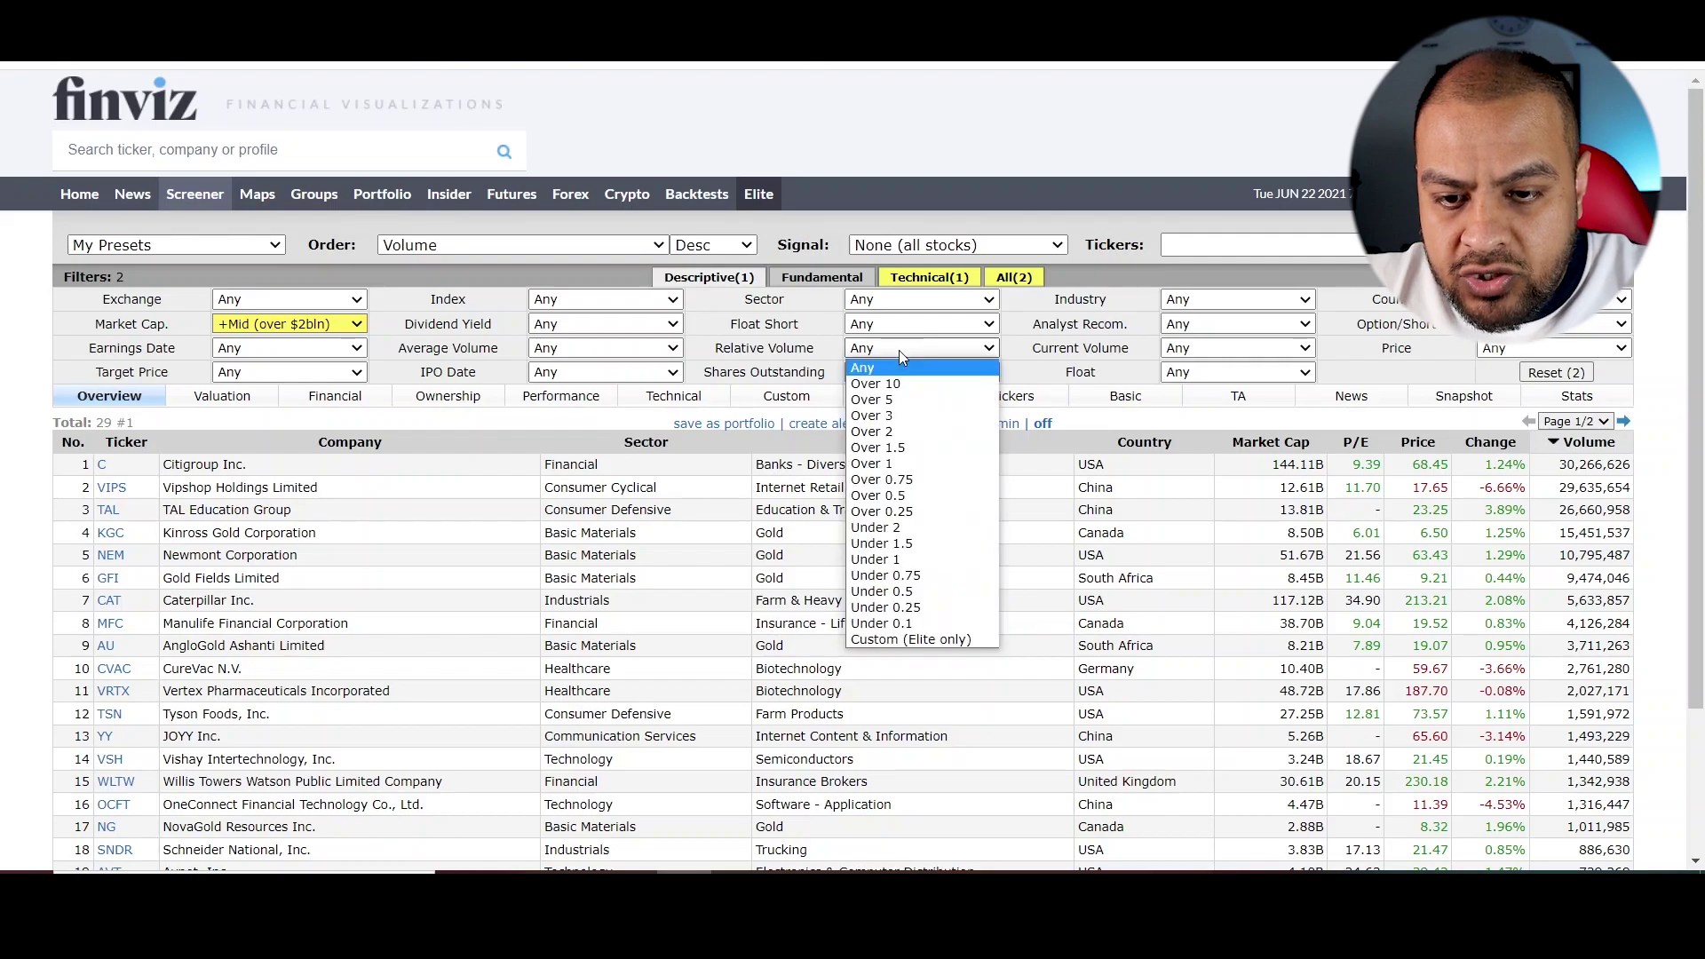
click(915, 448)
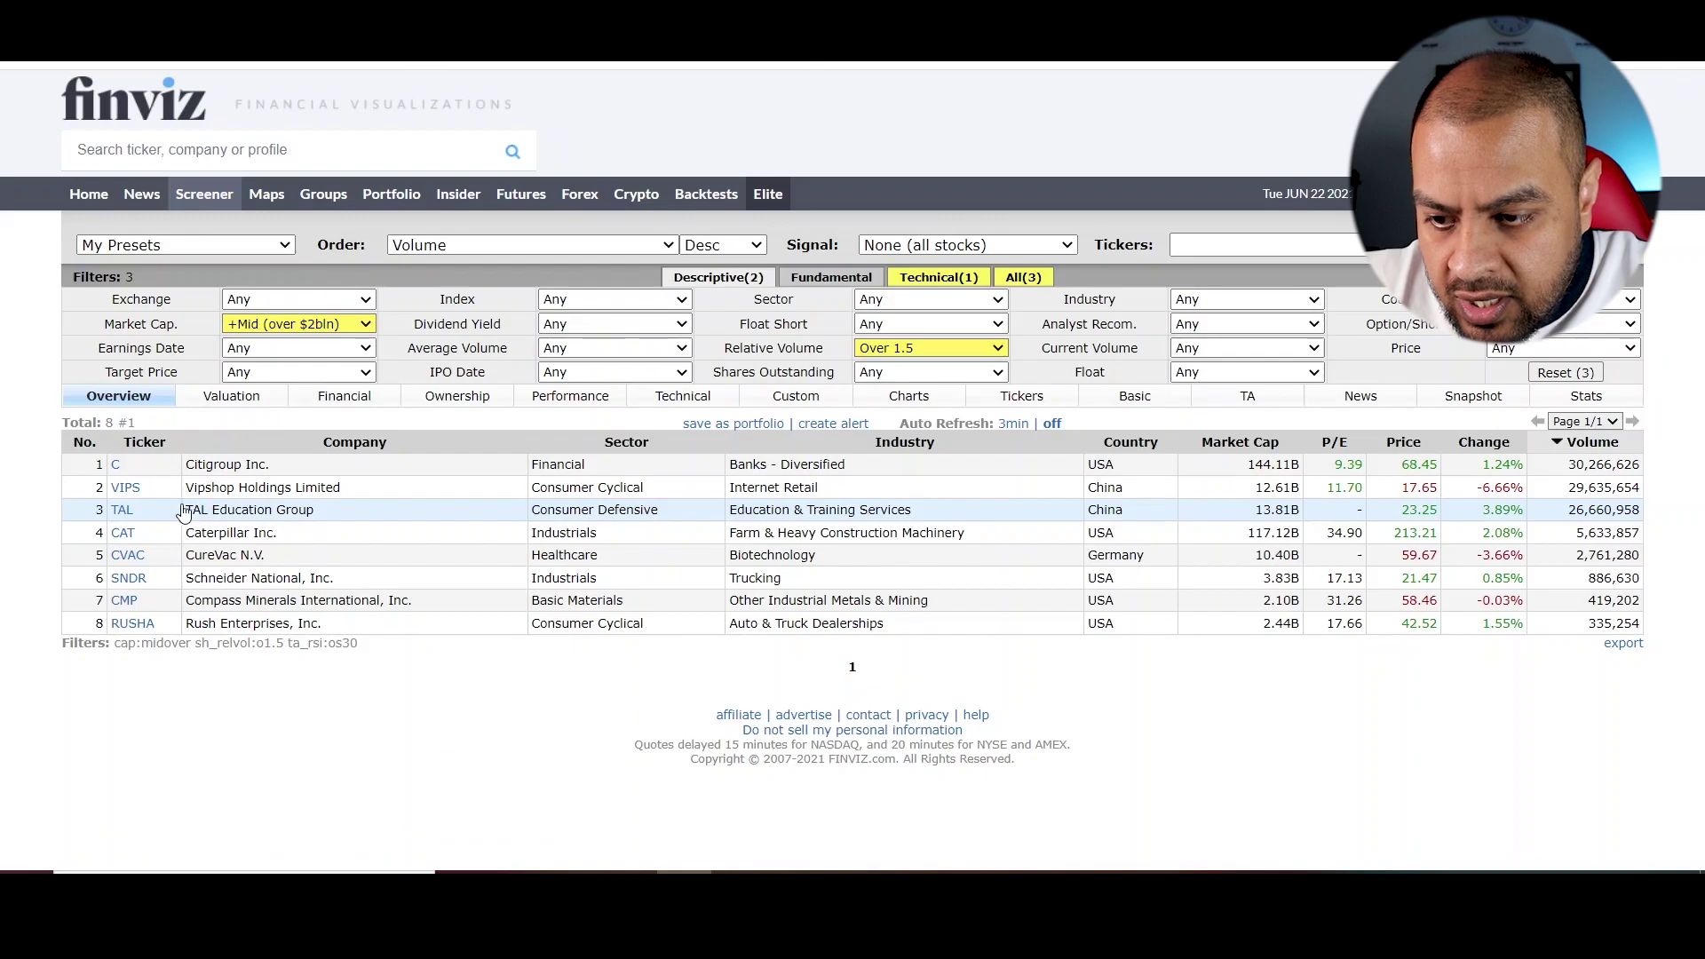
Open the VIPS stock page from the results and compare its weekly price chart with the daily one
click(126, 488)
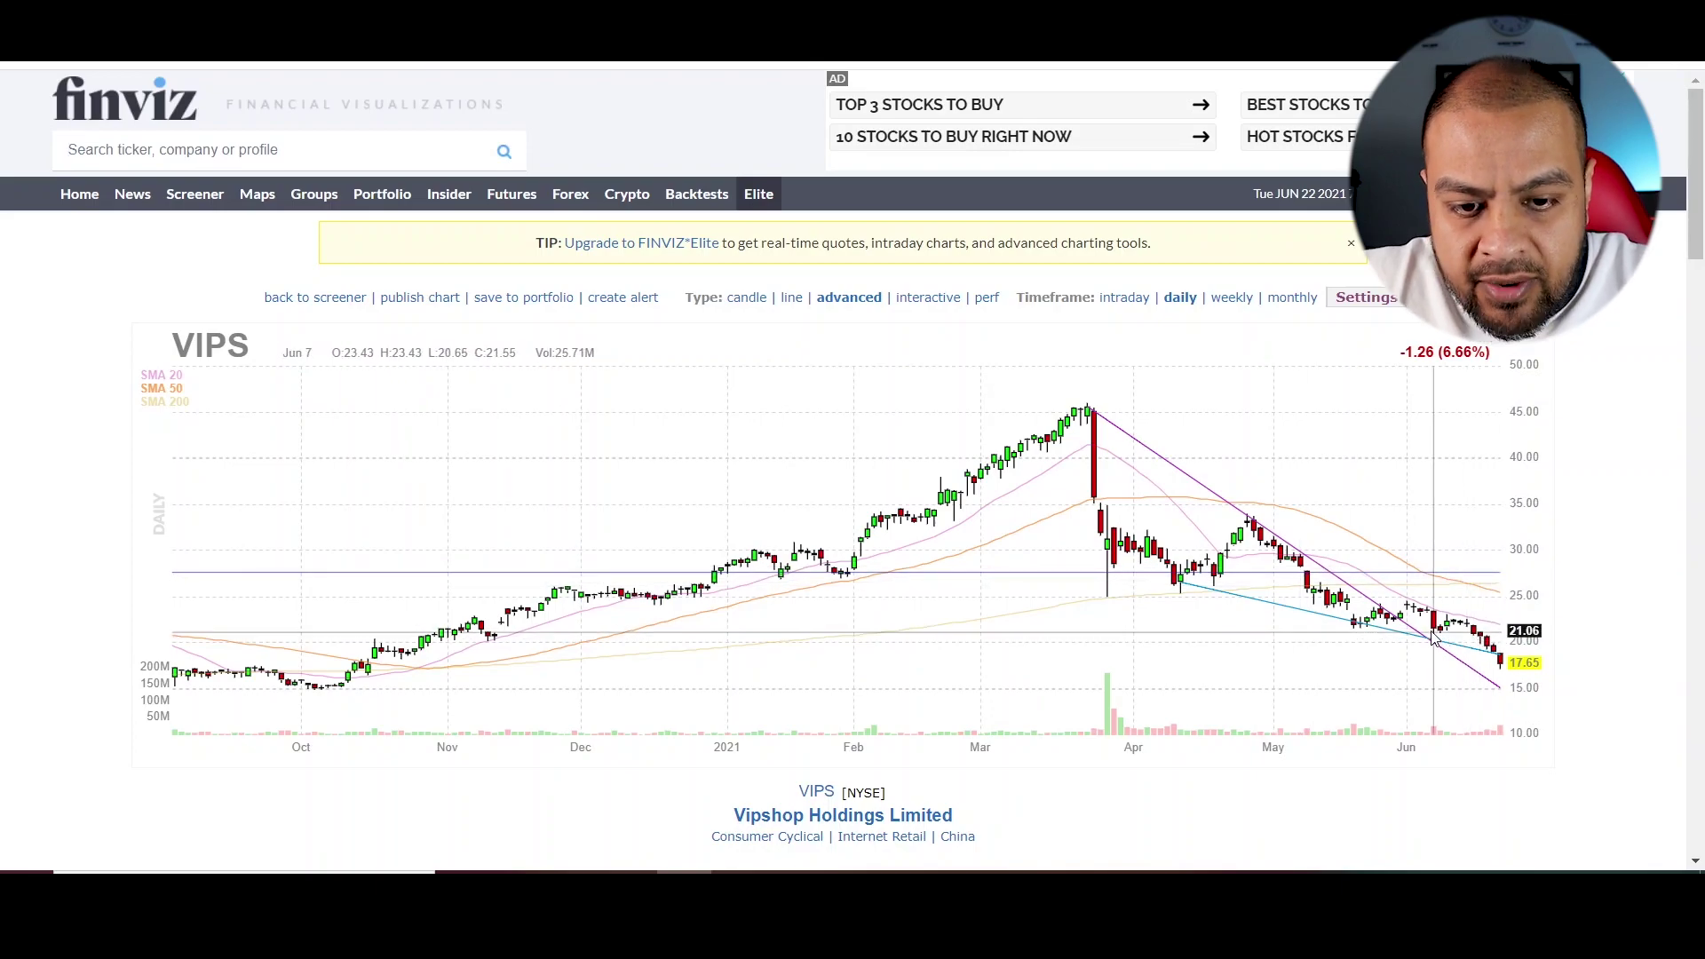
scroll(1314, 577, down, 1)
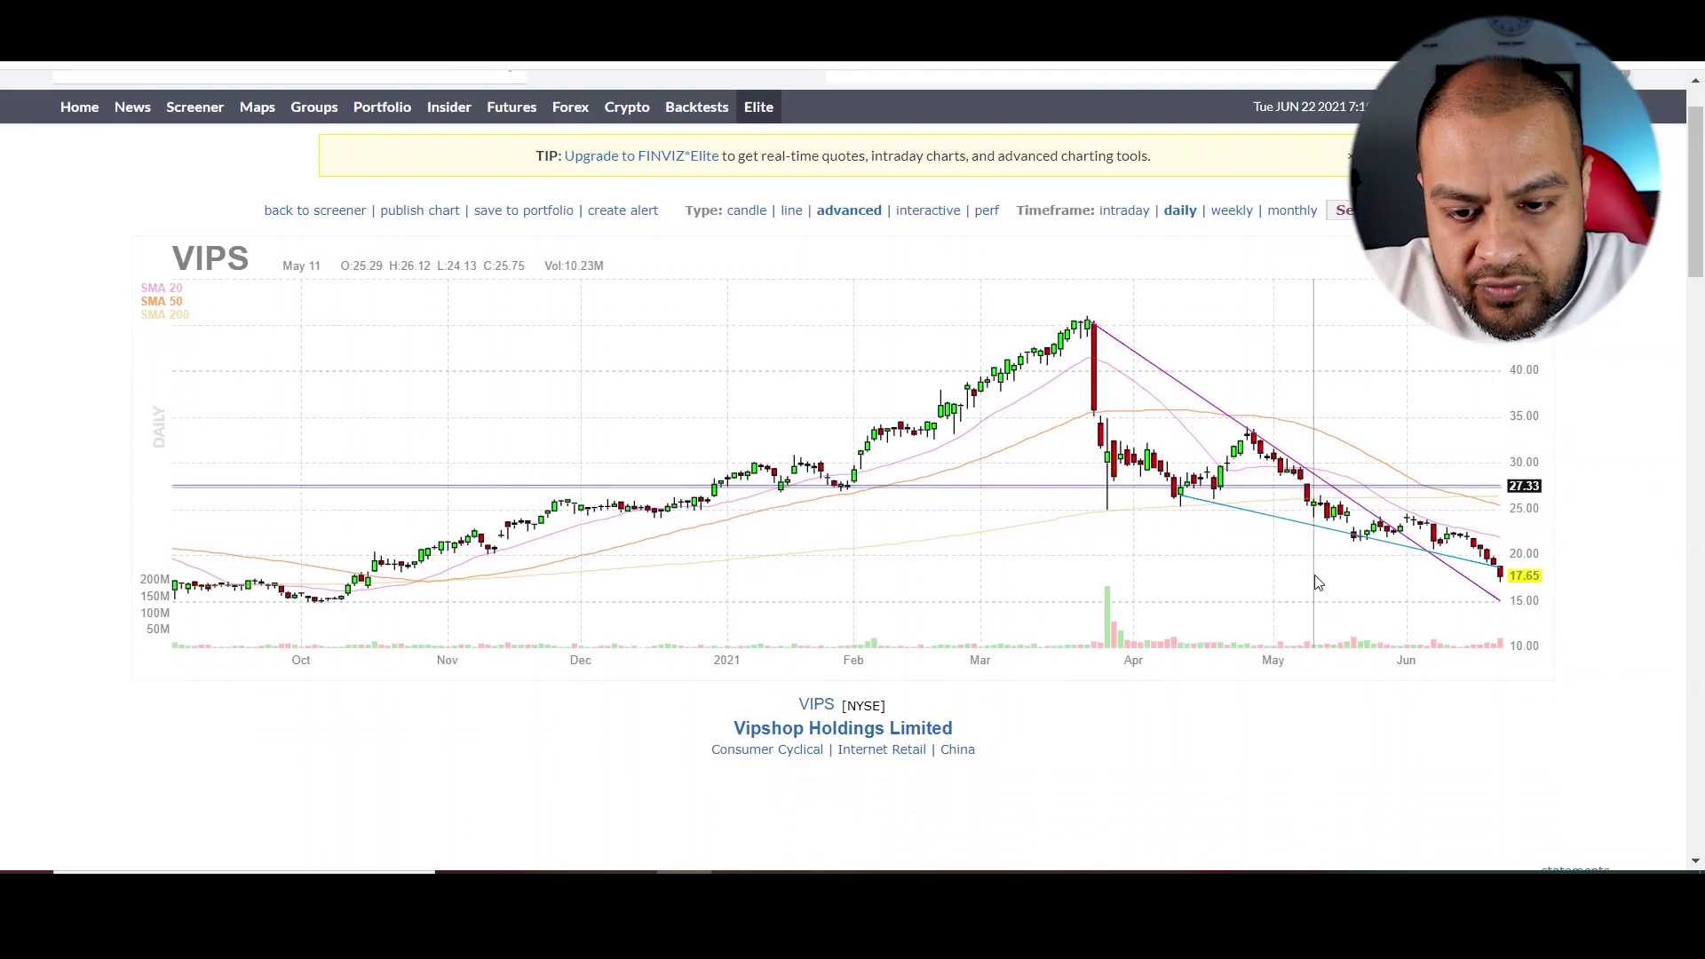
click(1228, 185)
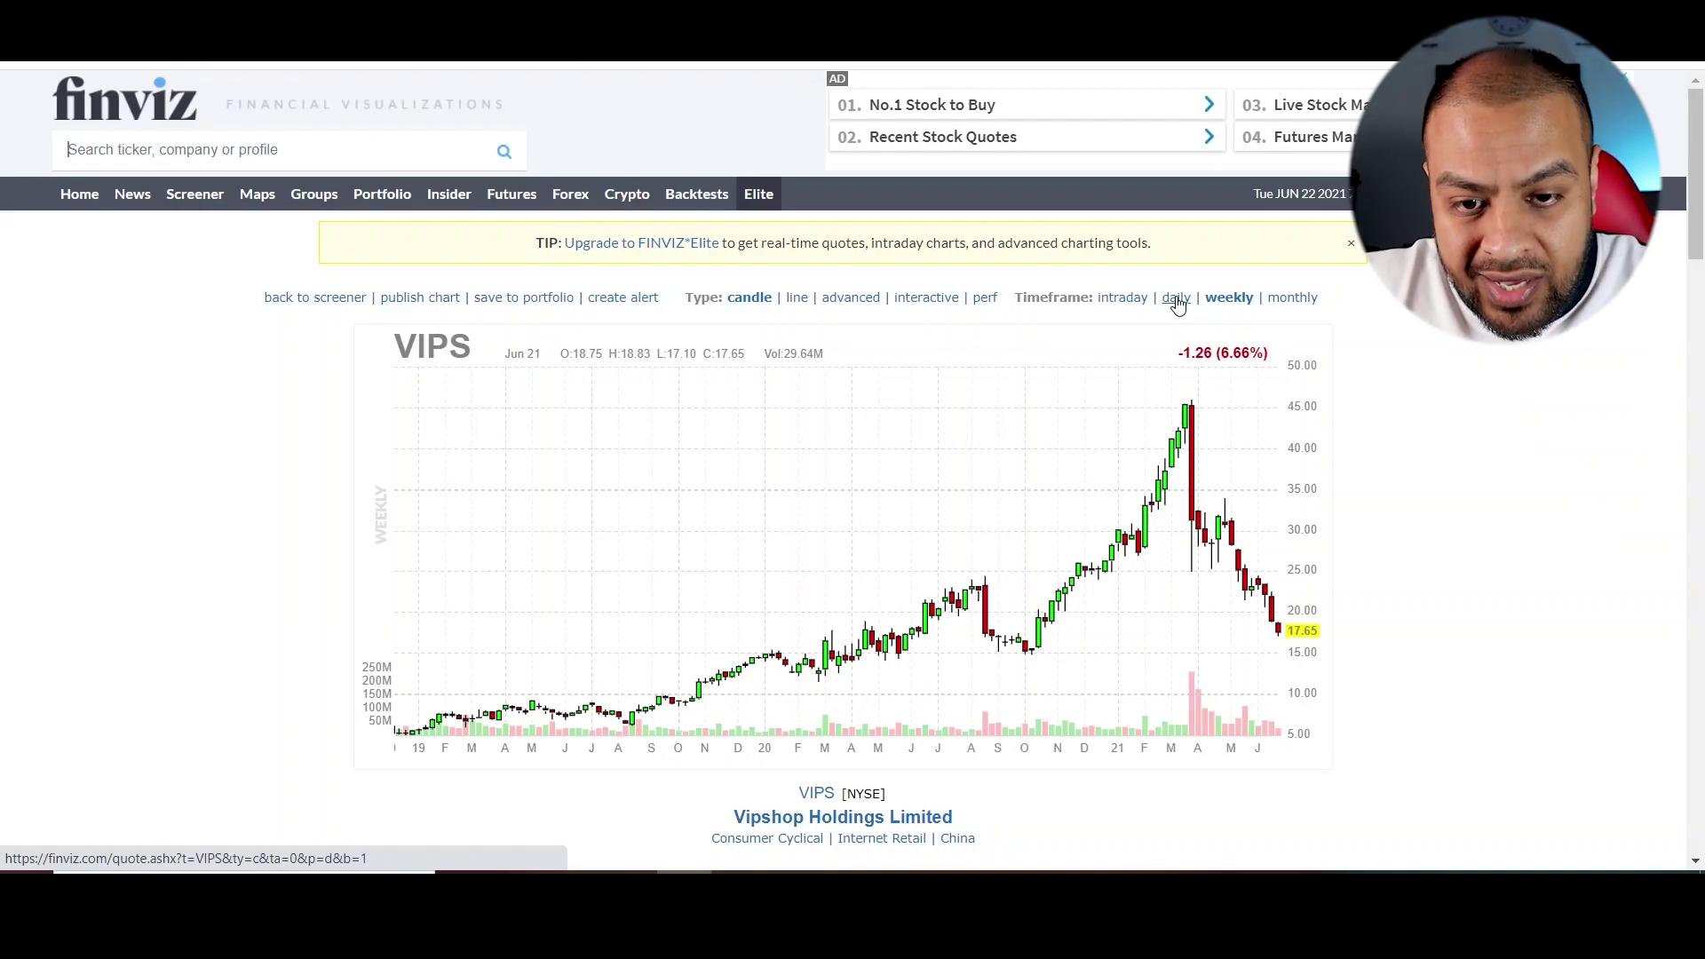
click(1175, 299)
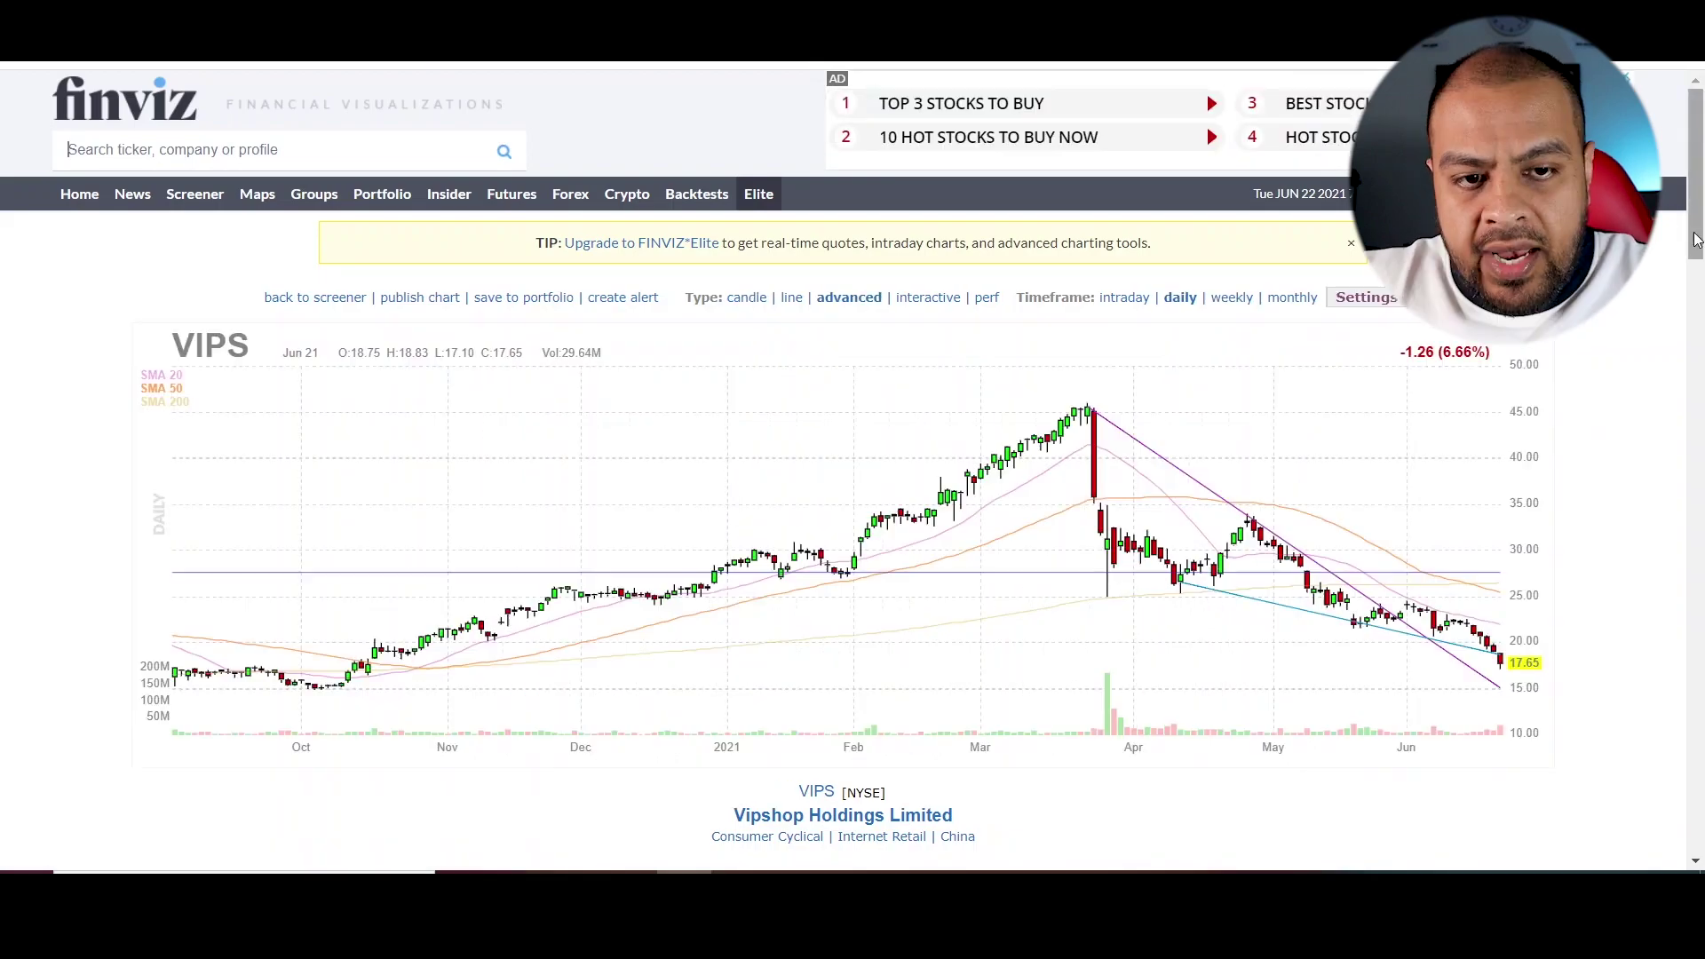
Review the fundamentals table, analyst rating changes and news headlines for Vipshop Holdings
drag(1690, 236, 1693, 348)
right_click(1692, 335)
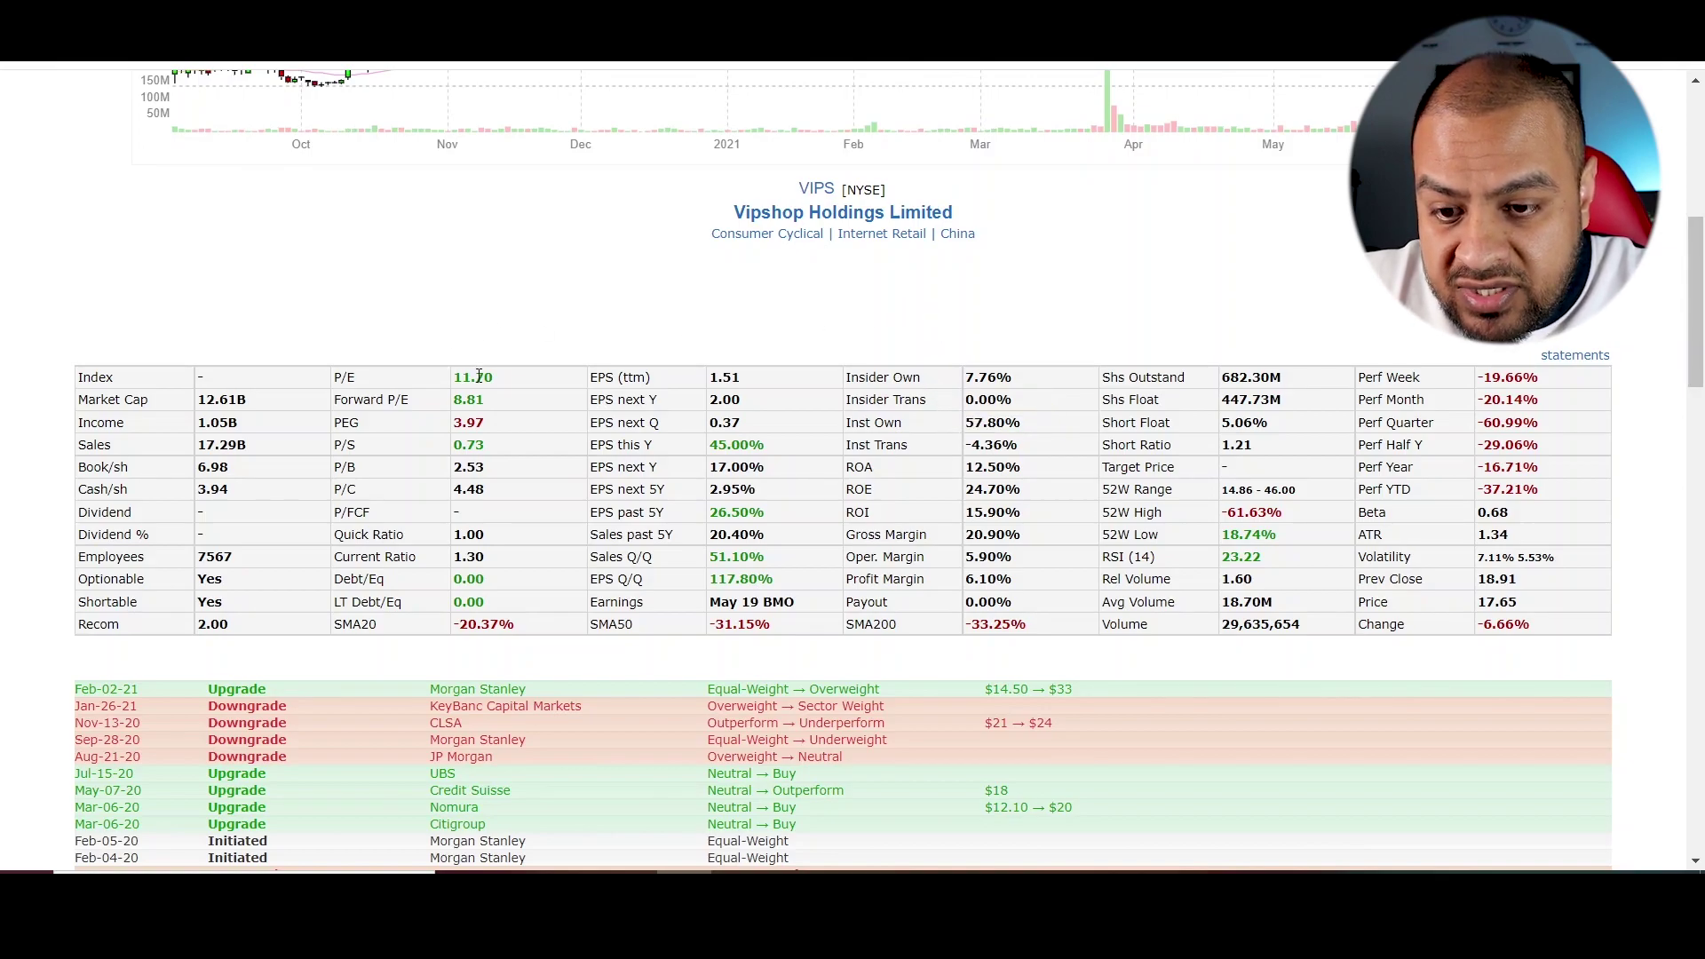
drag(1698, 261, 1700, 339)
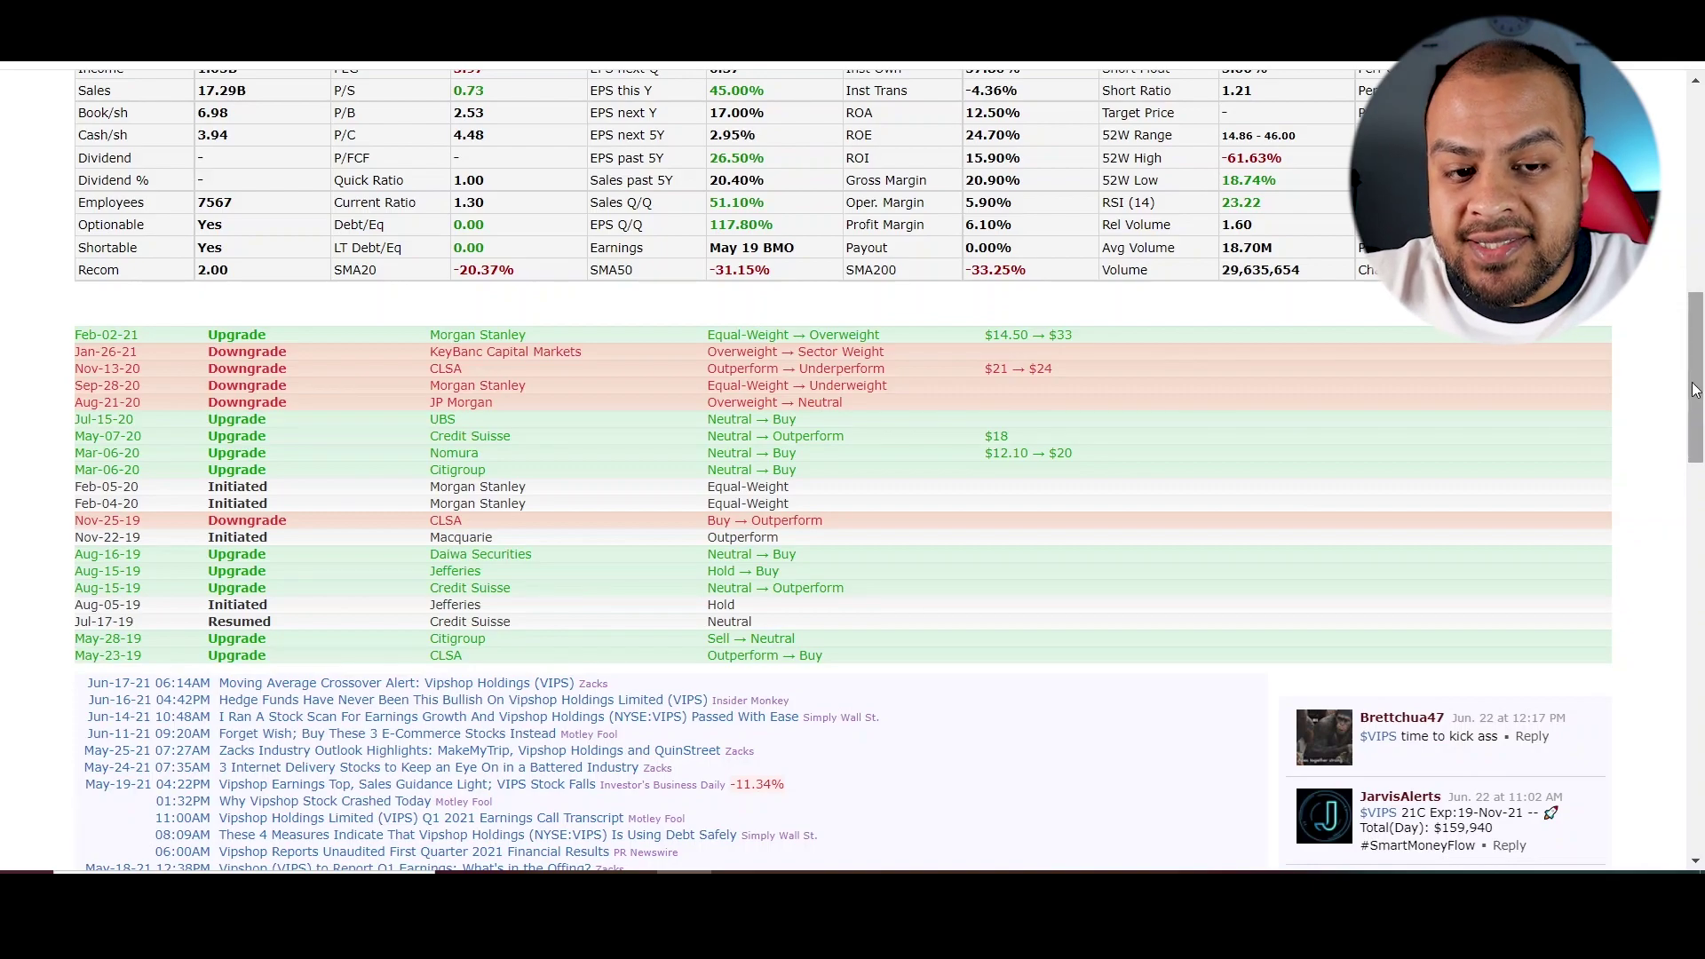
Look through the Vipshop news headlines around the price drop and open the Motley Fool story "Why Vipshop Stock Crashed Today"
drag(1691, 390, 1695, 504)
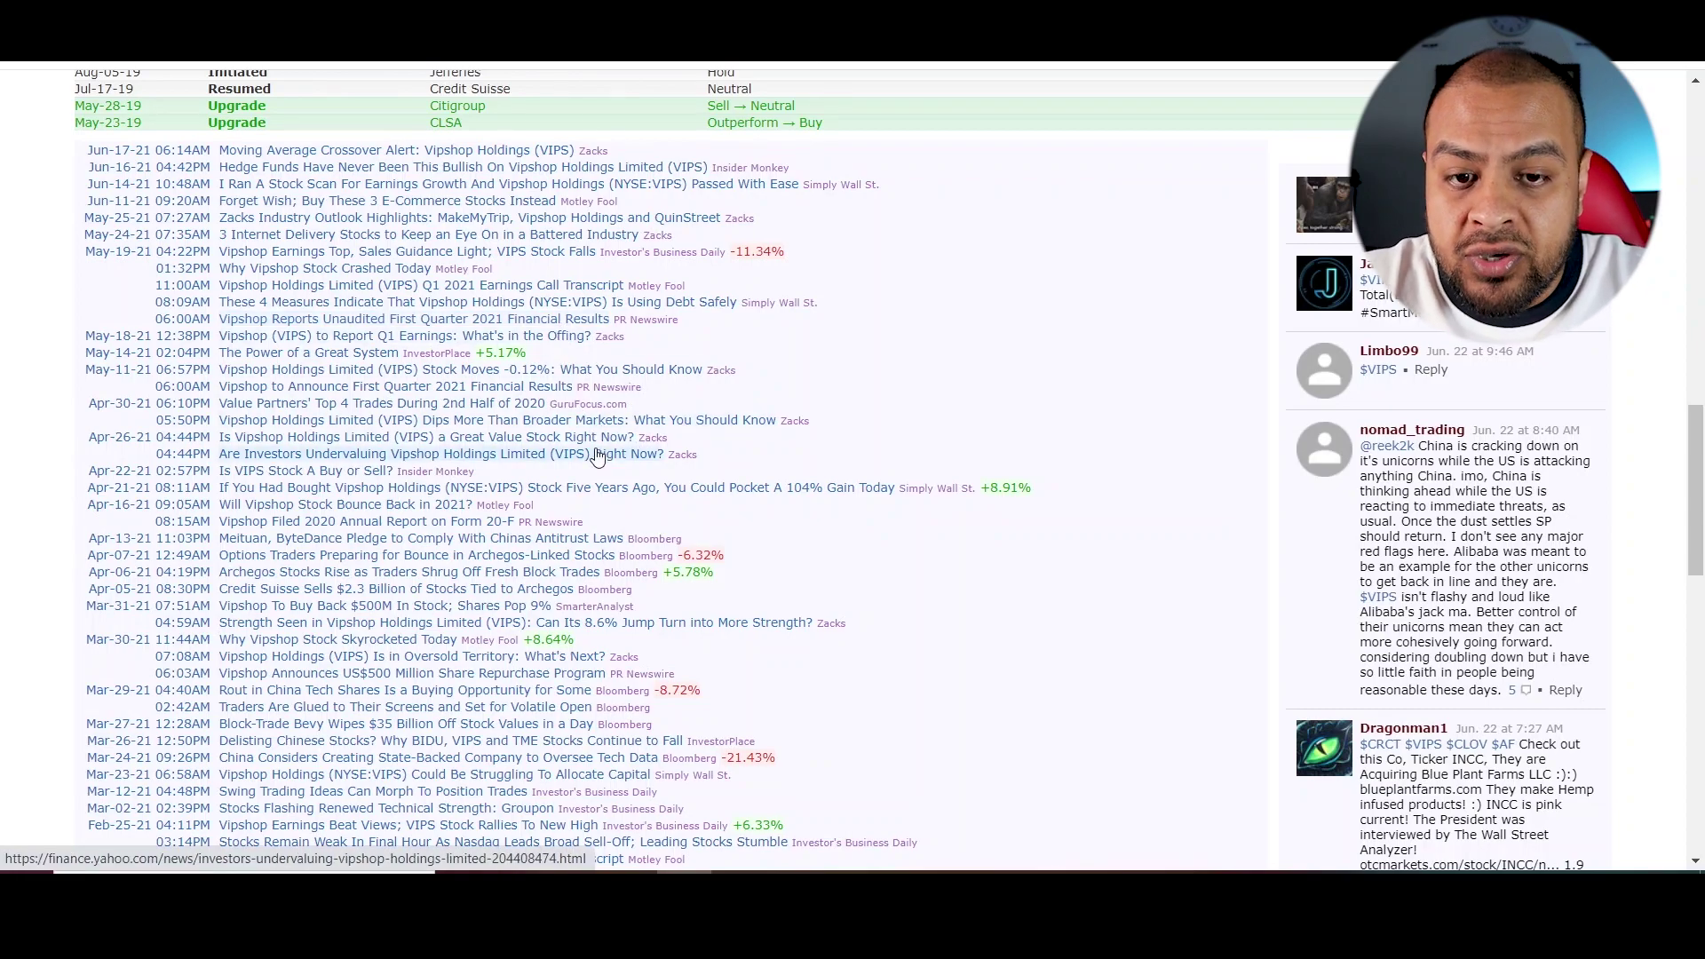
drag(1698, 440, 1696, 162)
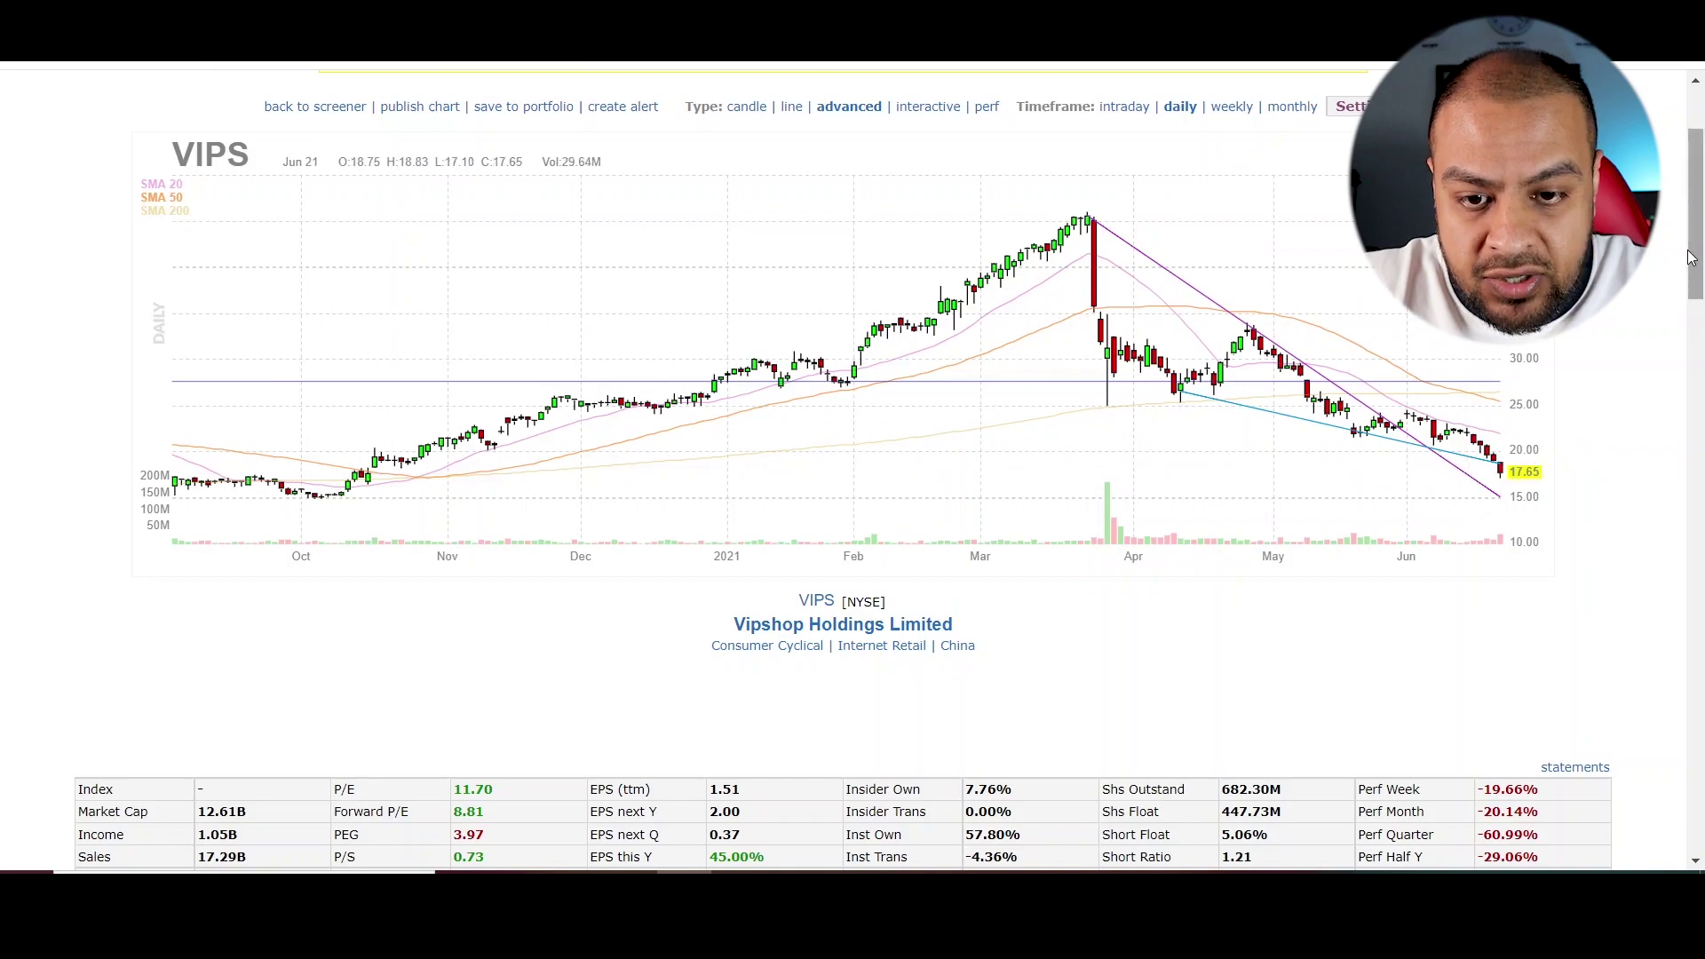
drag(1691, 257, 1700, 474)
scroll(822, 145, down, 3)
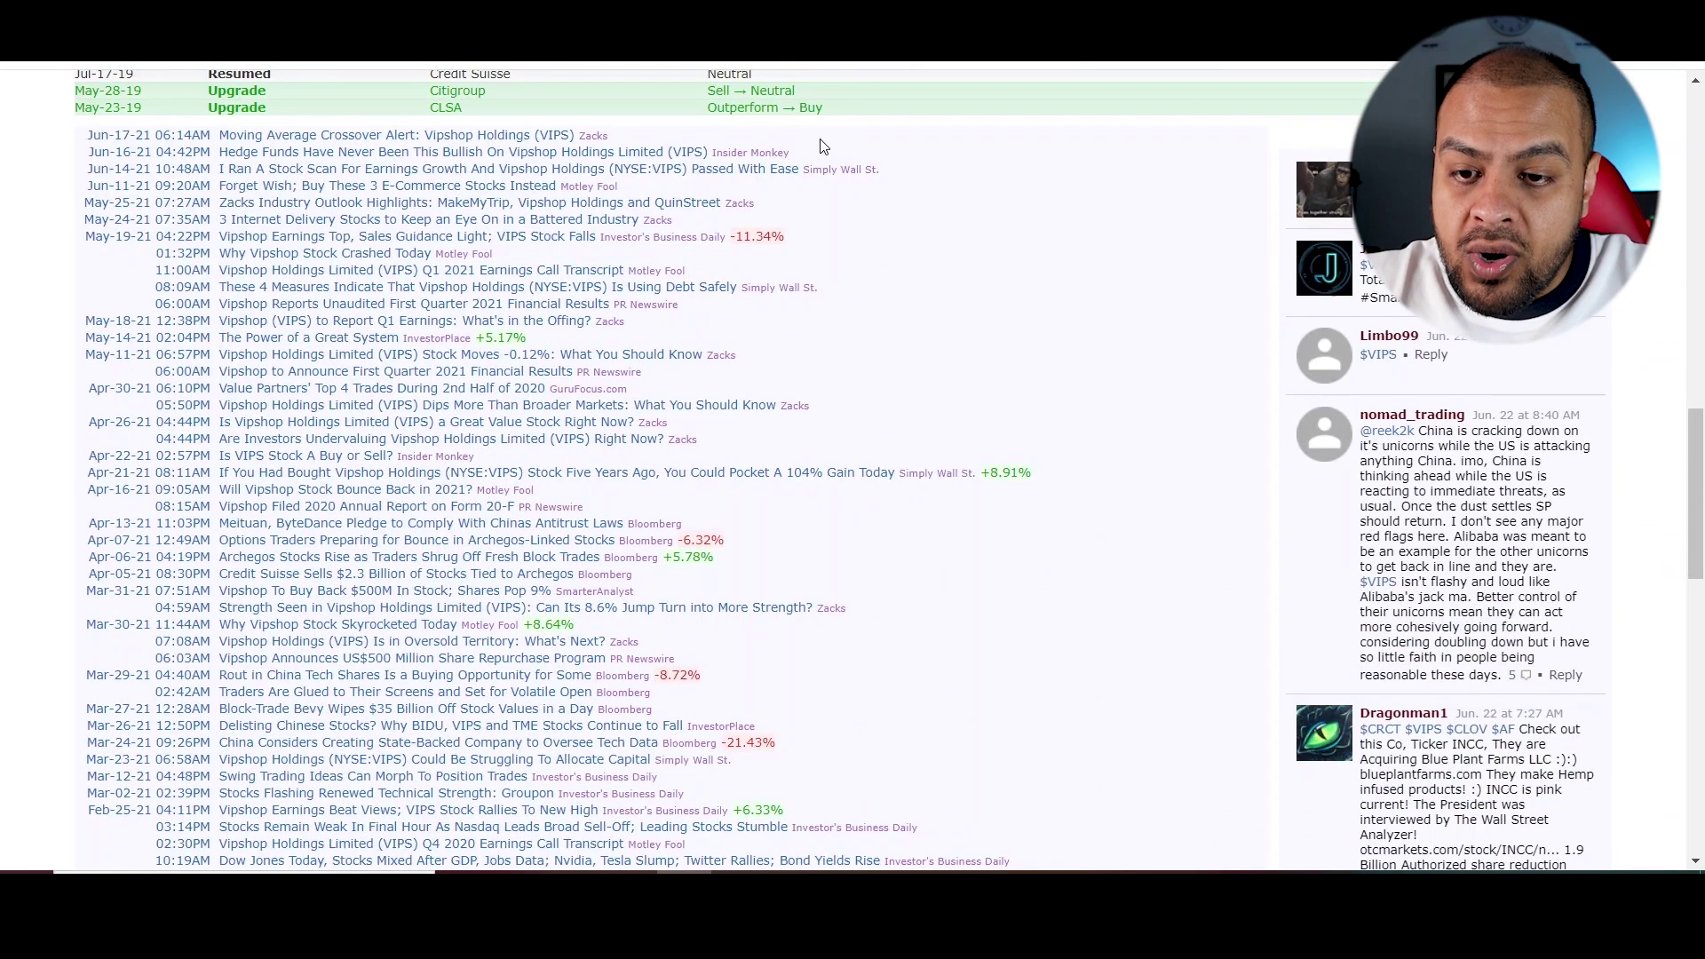
right_click(359, 246)
click(426, 255)
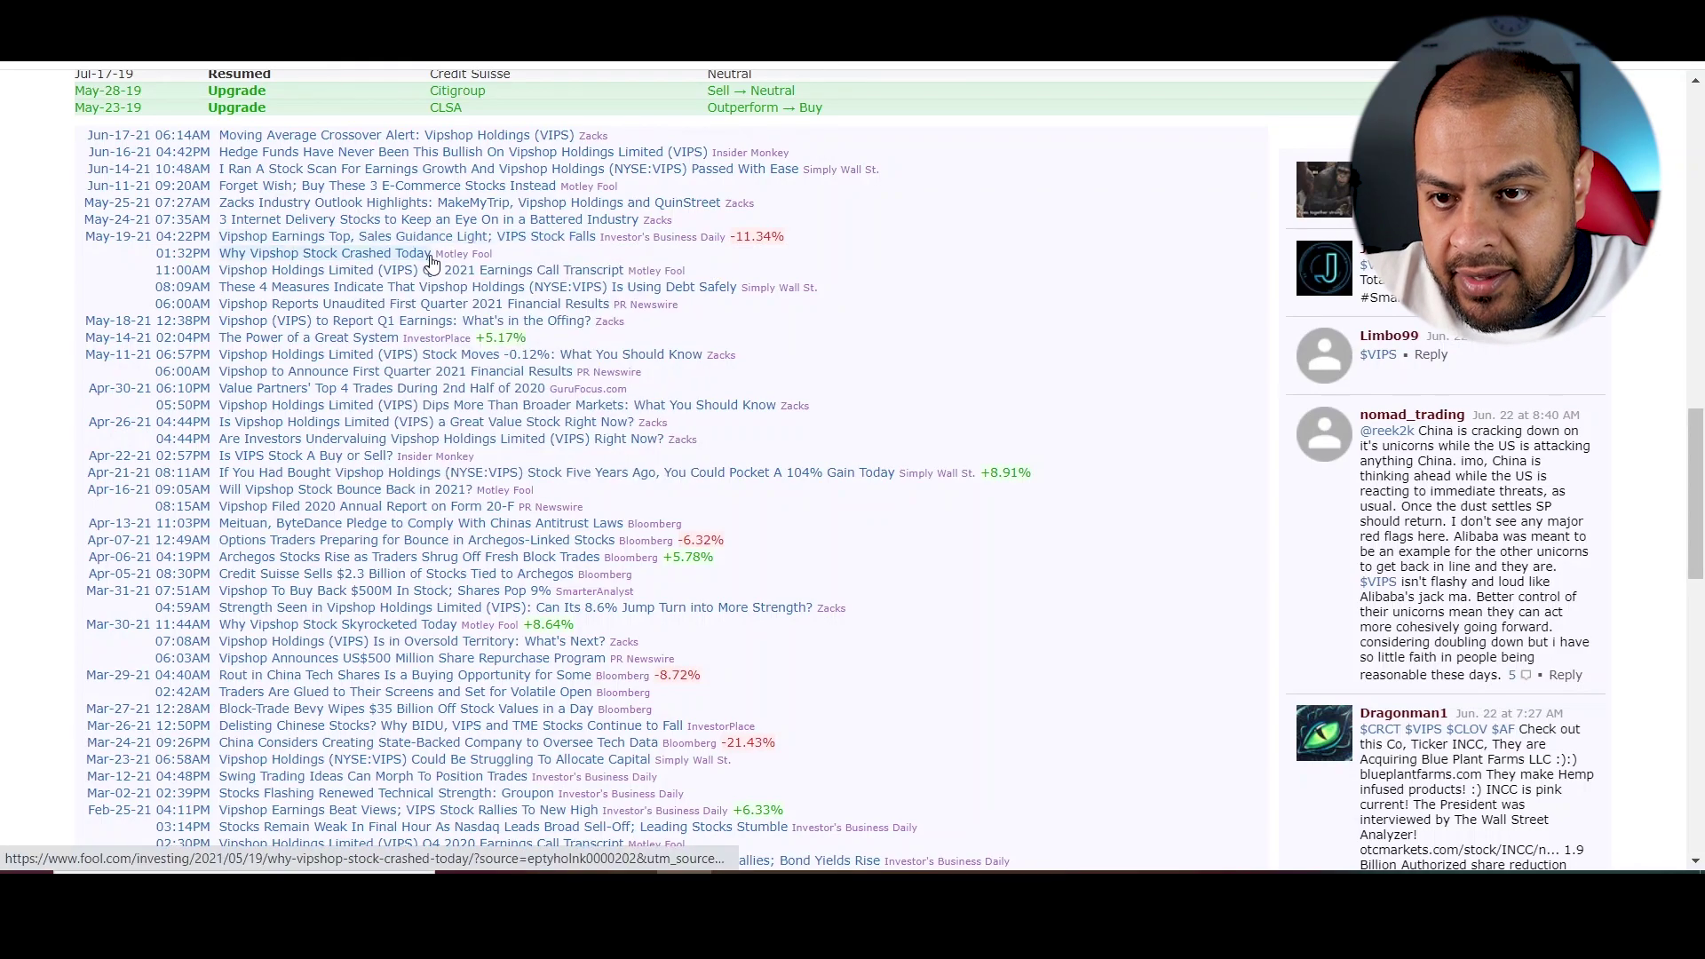
click(396, 135)
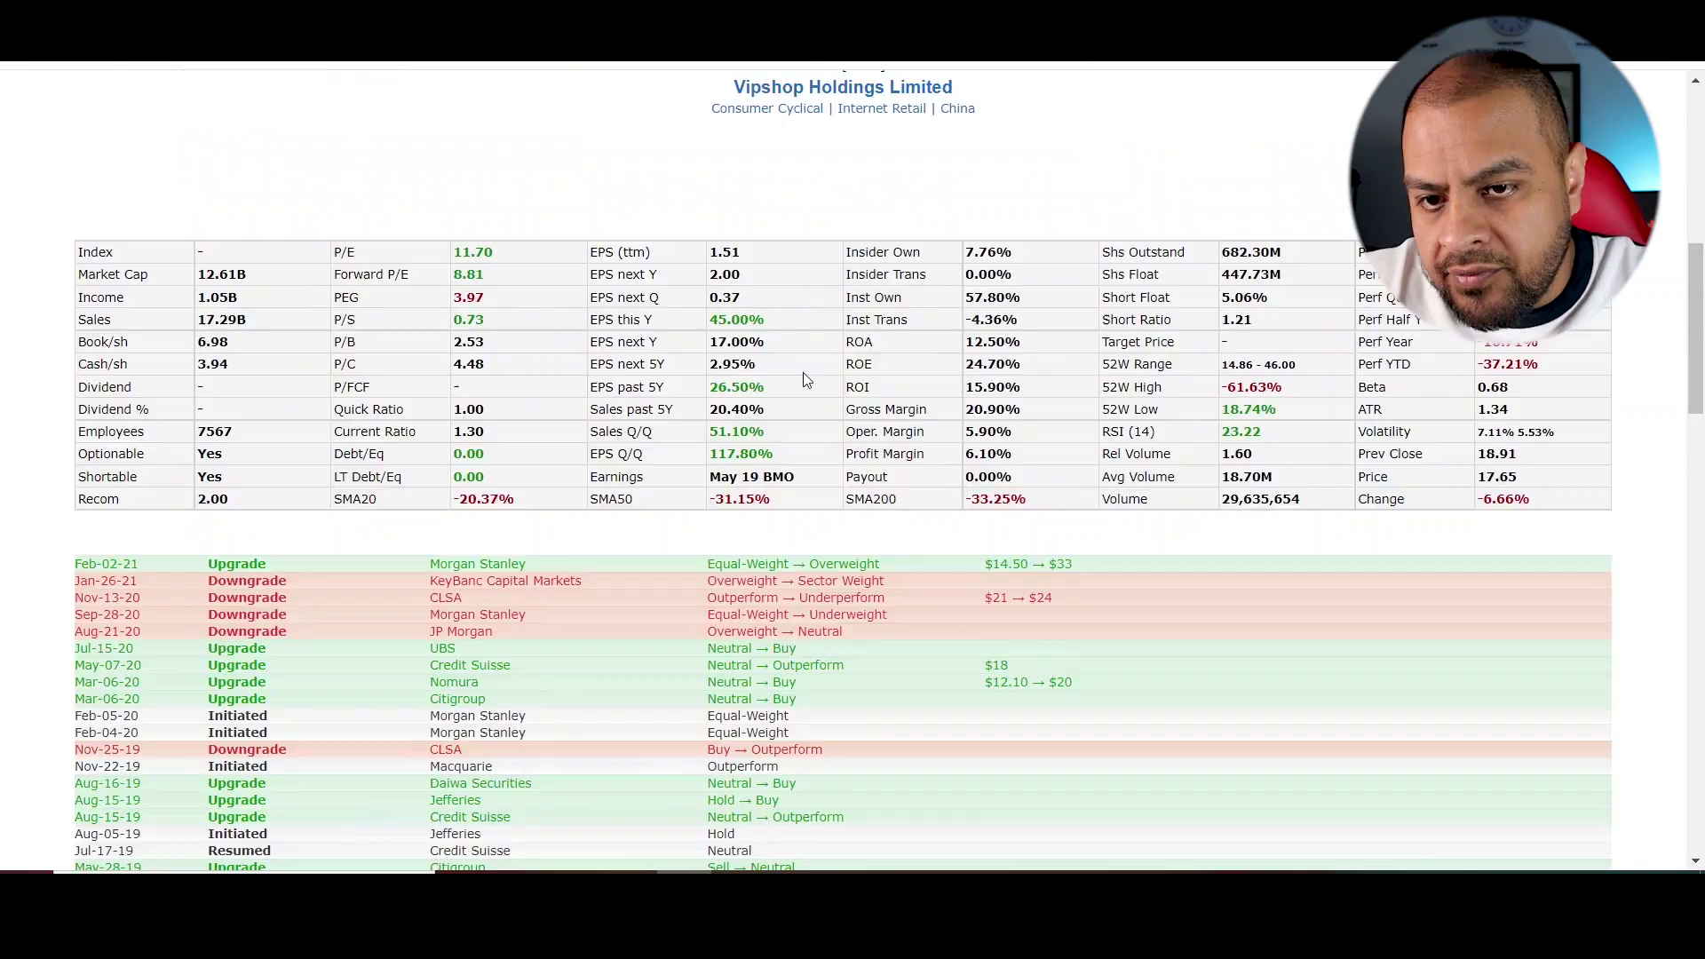
Examine the VIPS daily price chart alongside its fundamentals table and analyst rating changes
scroll(806, 380, up, 6)
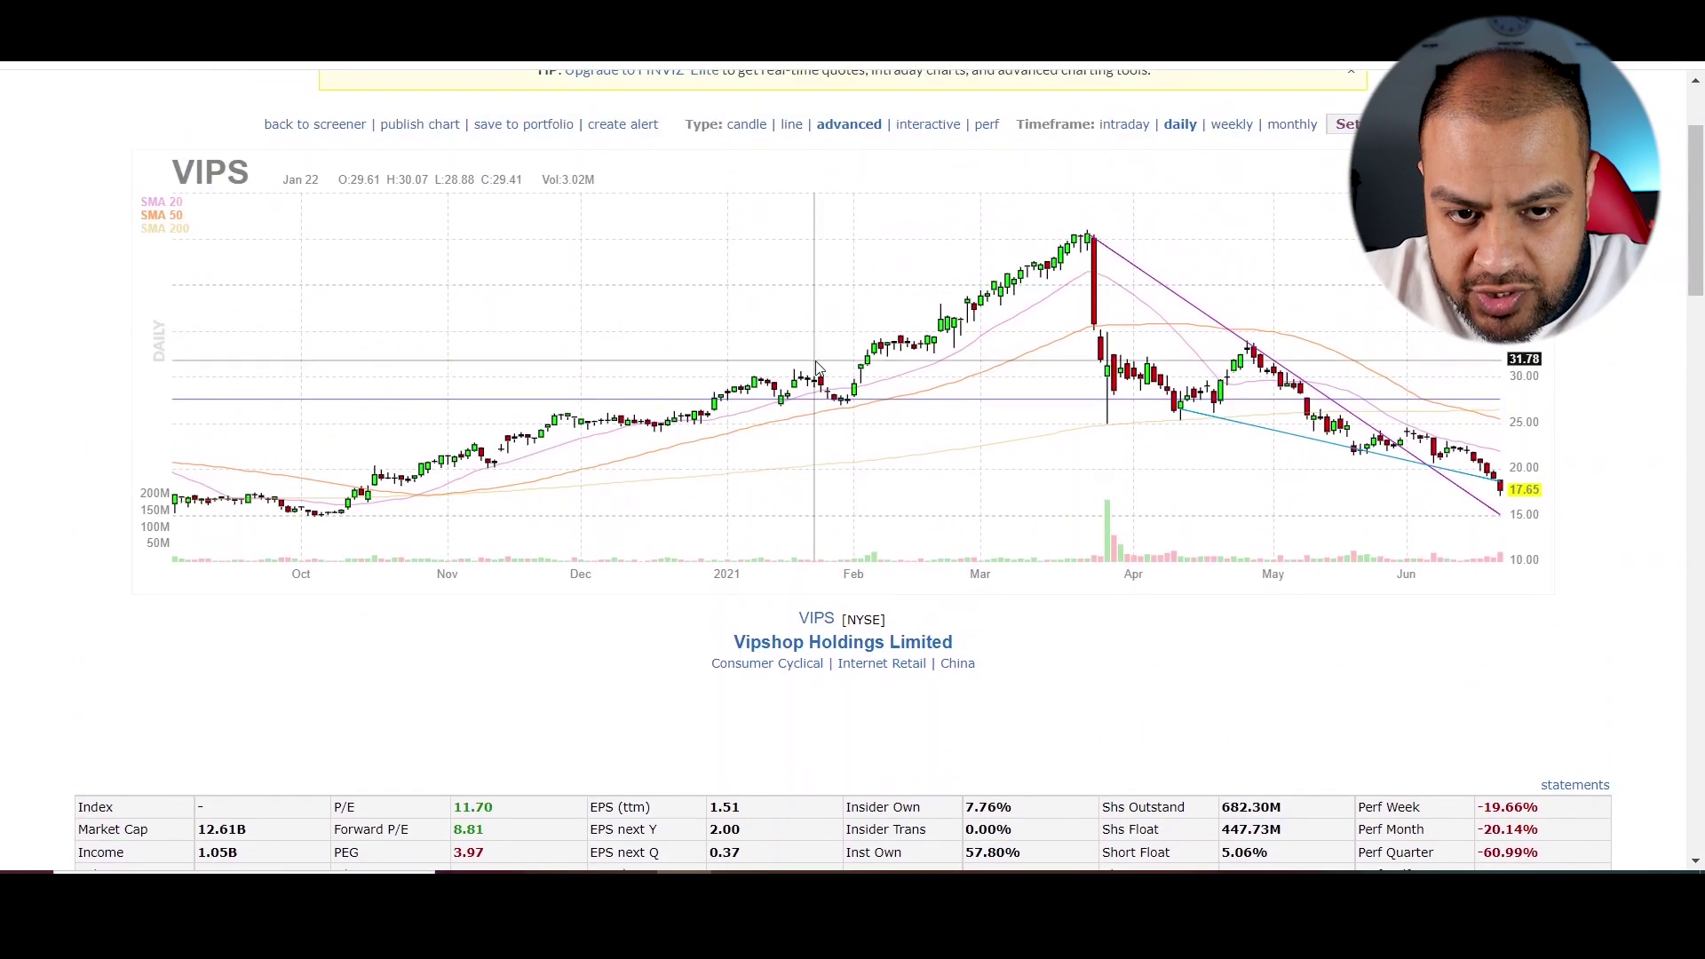
scroll(813, 368, down, 5)
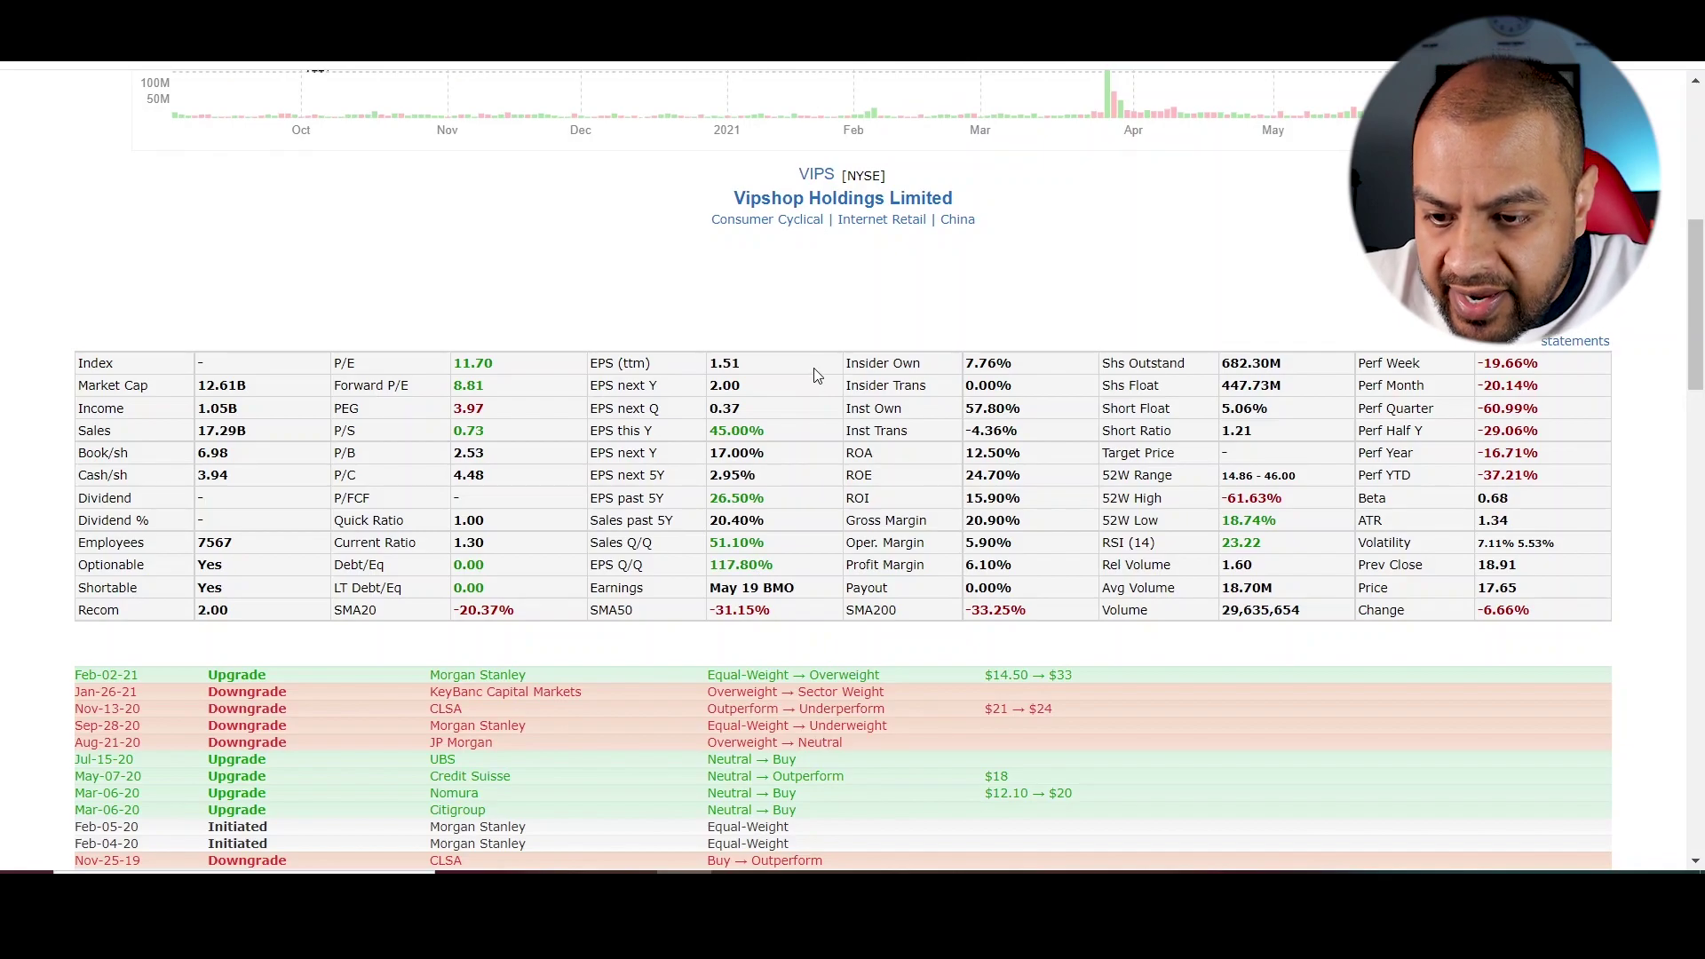
scroll(844, 352, up, 6)
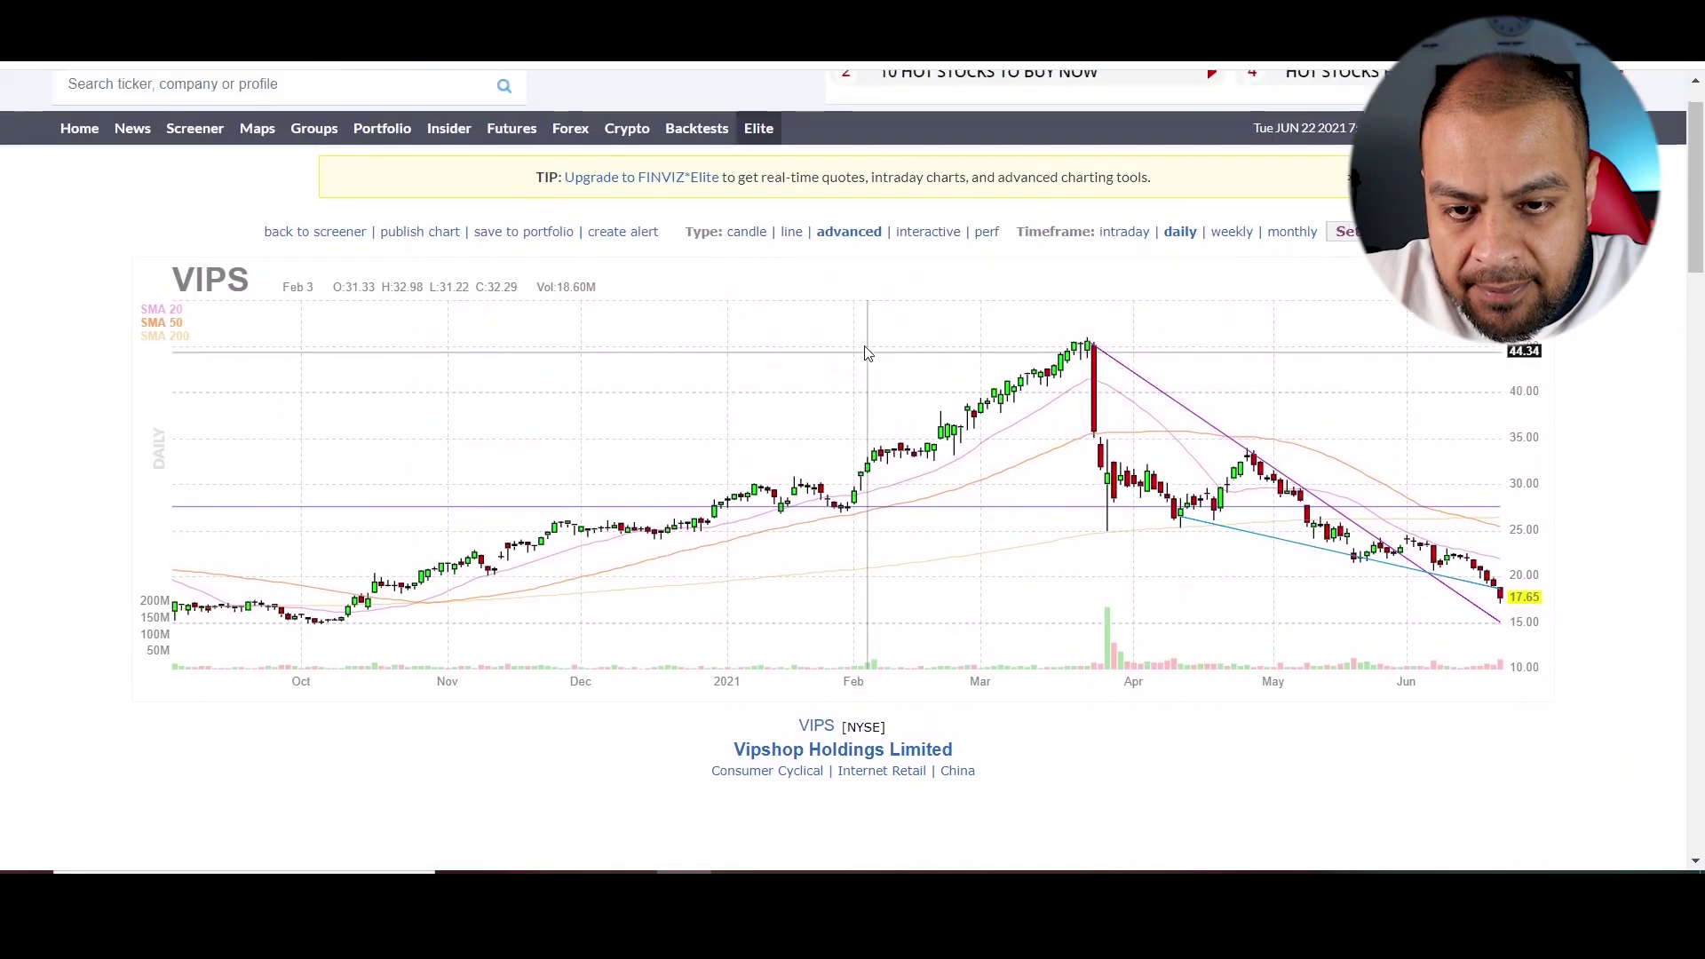
scroll(849, 362, down, 1)
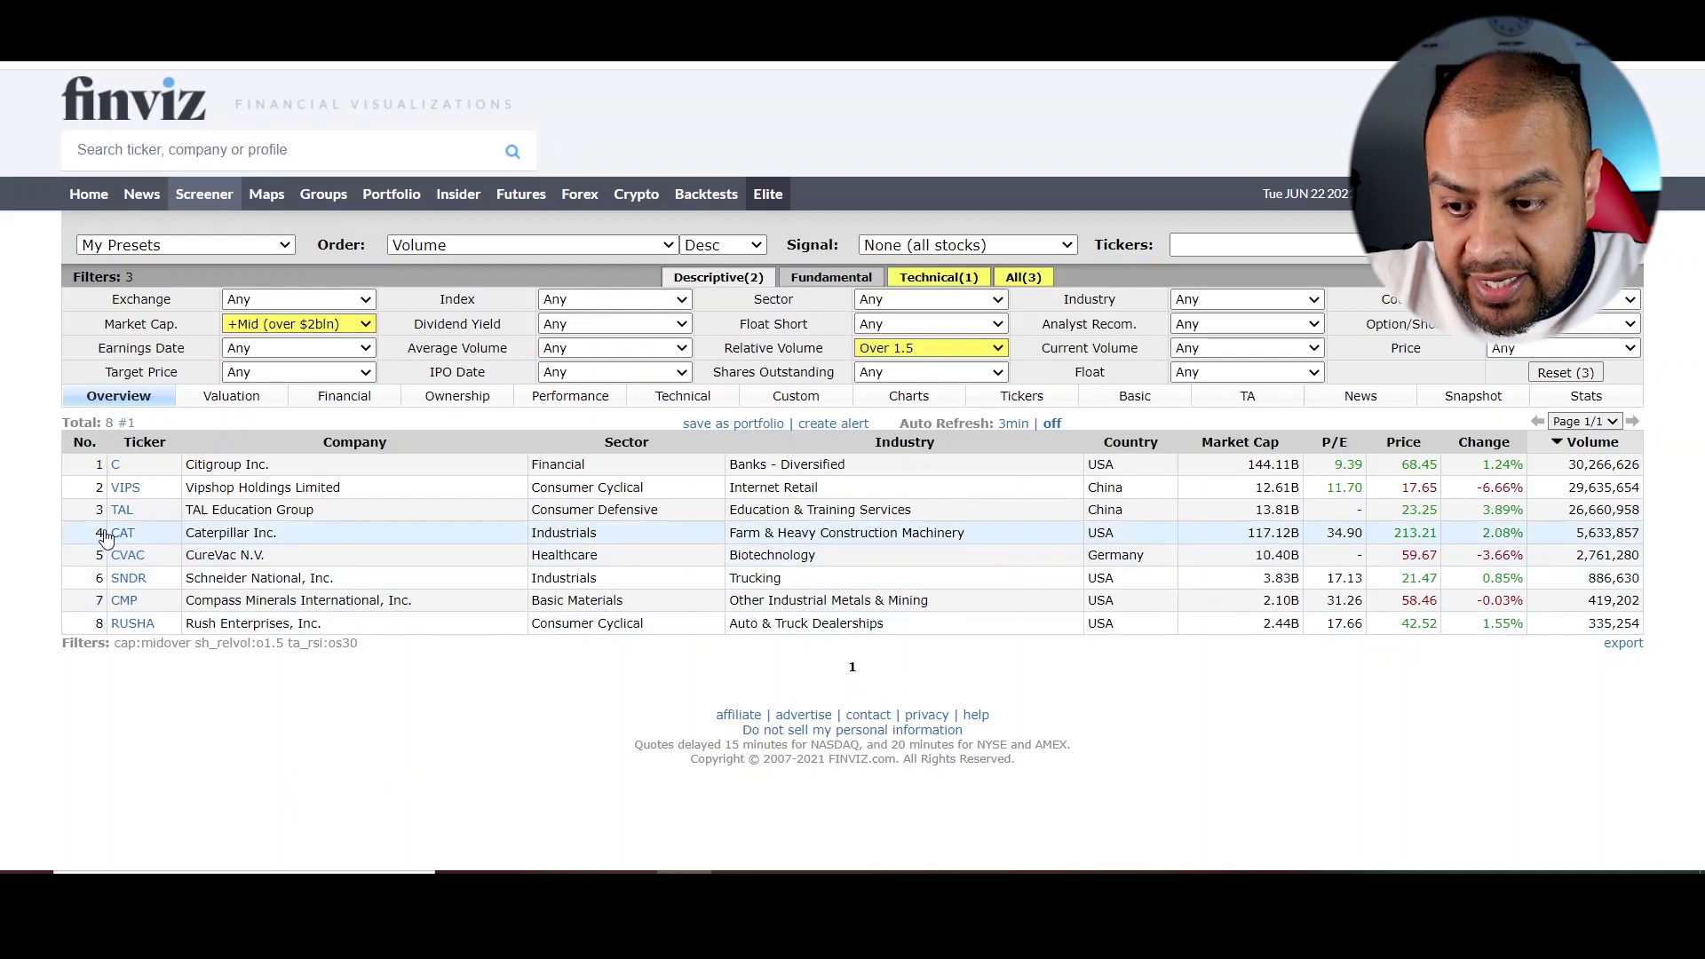
Open the CAT stock page from the screener results, followed by the SNDR page with its daily price chart
mouse_move(122, 541)
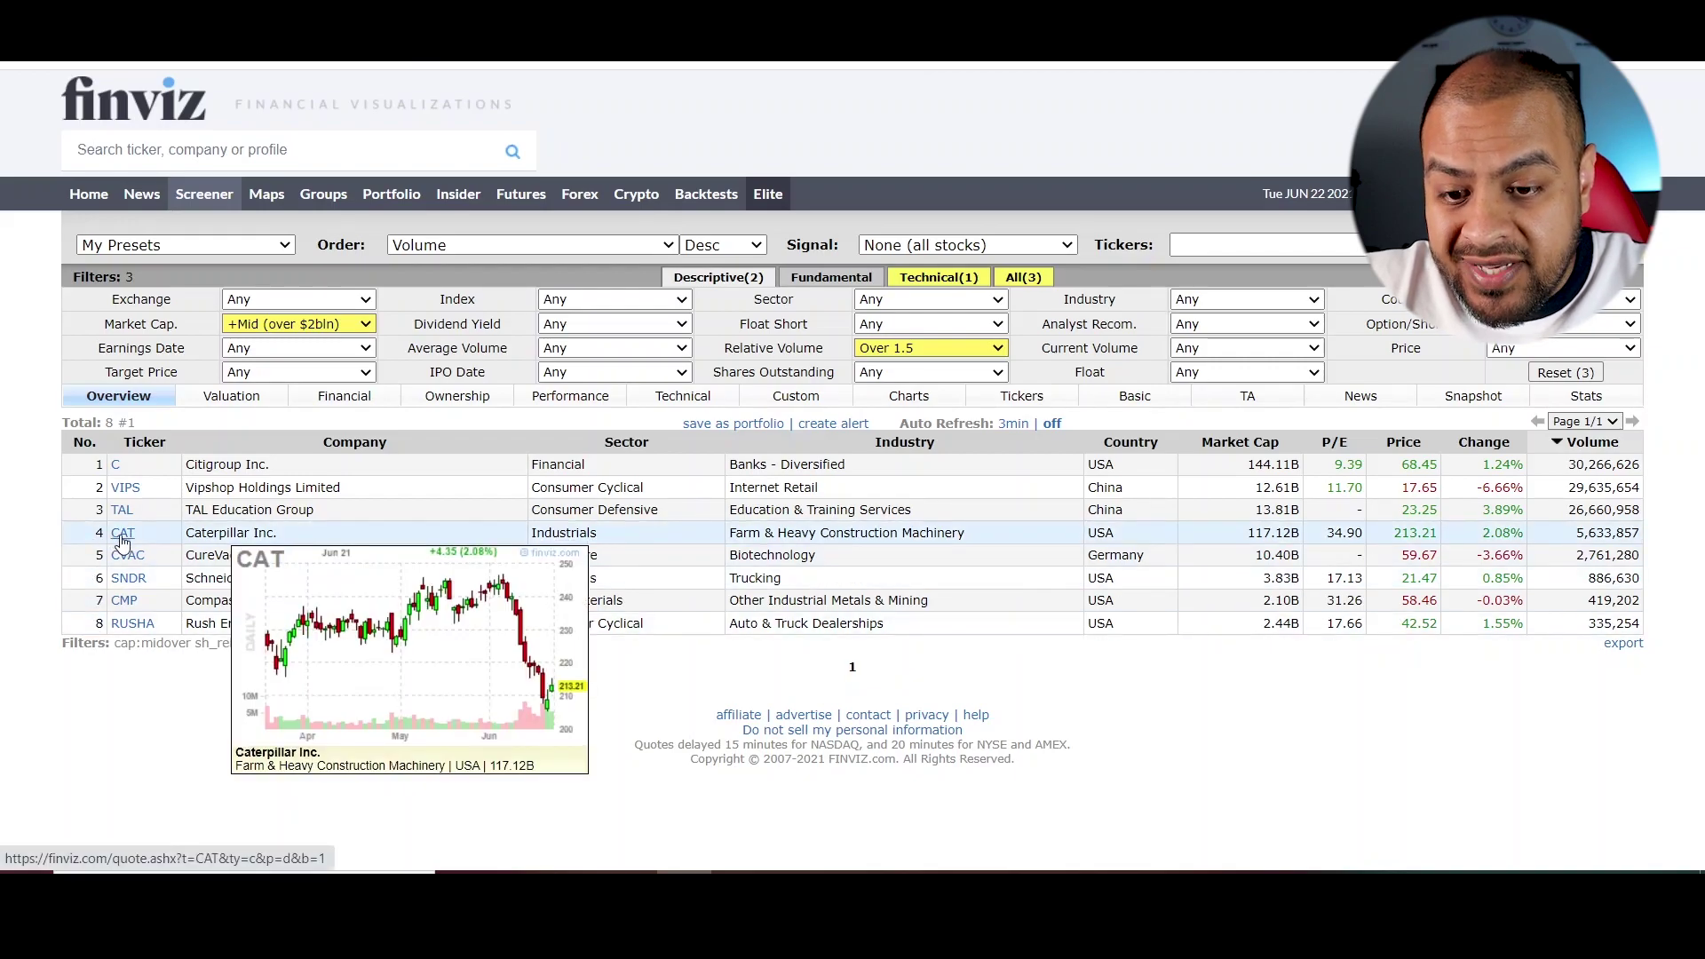
click(123, 538)
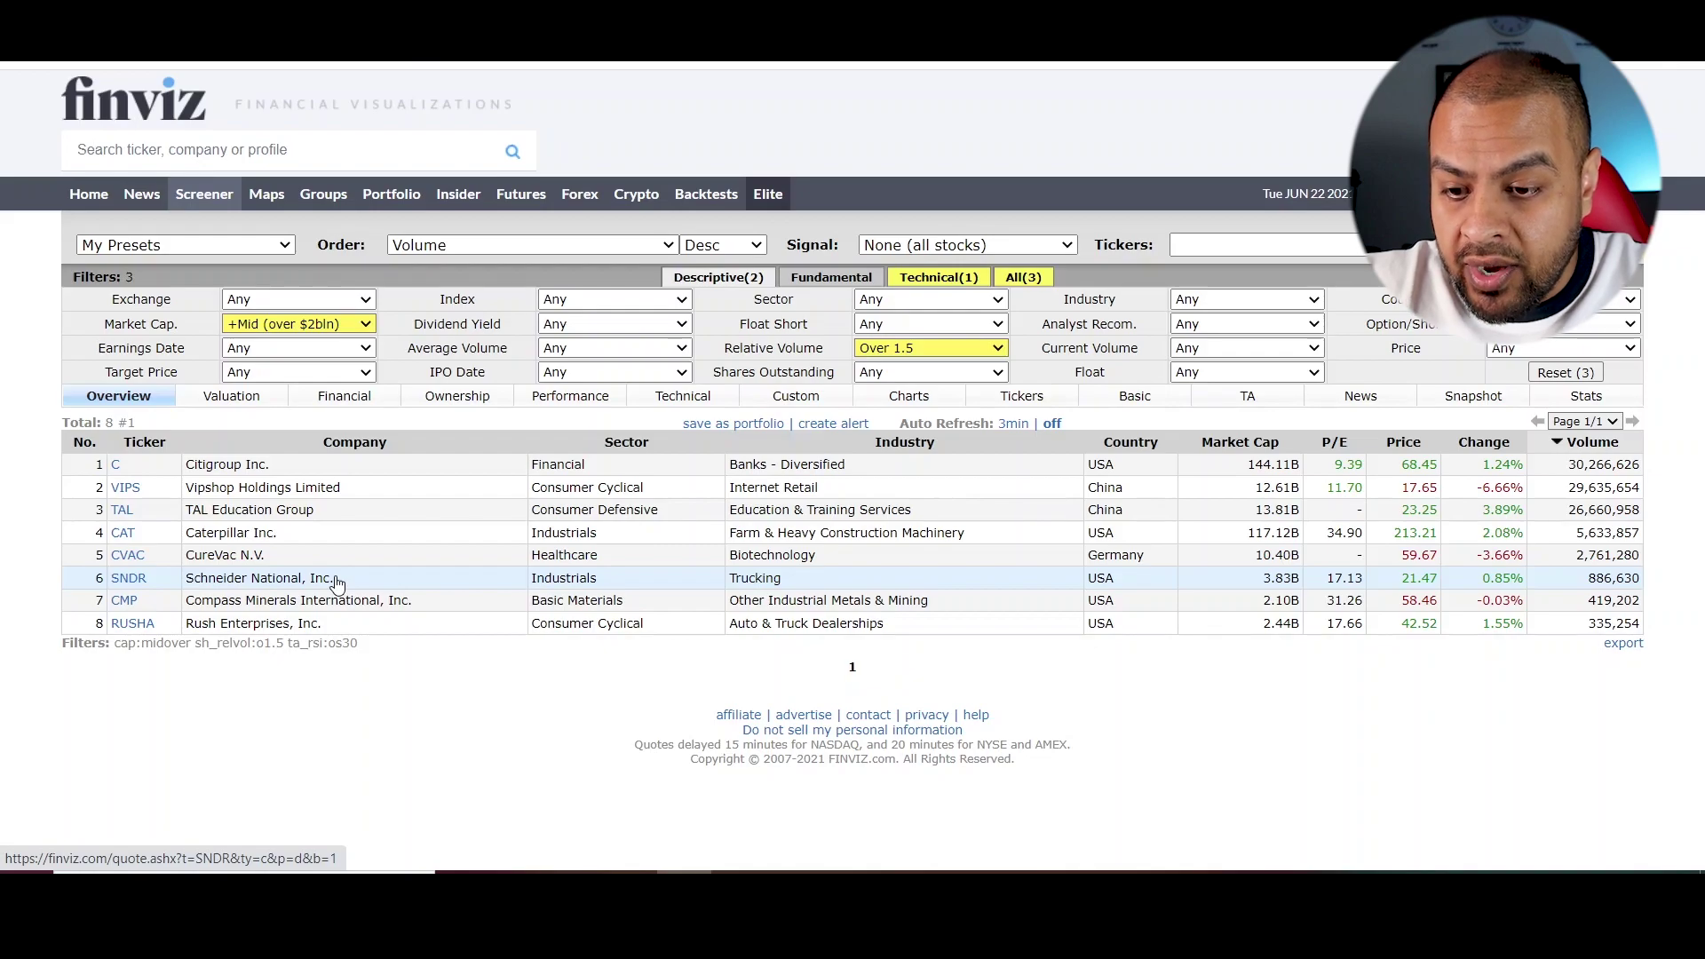
mouse_move(151, 587)
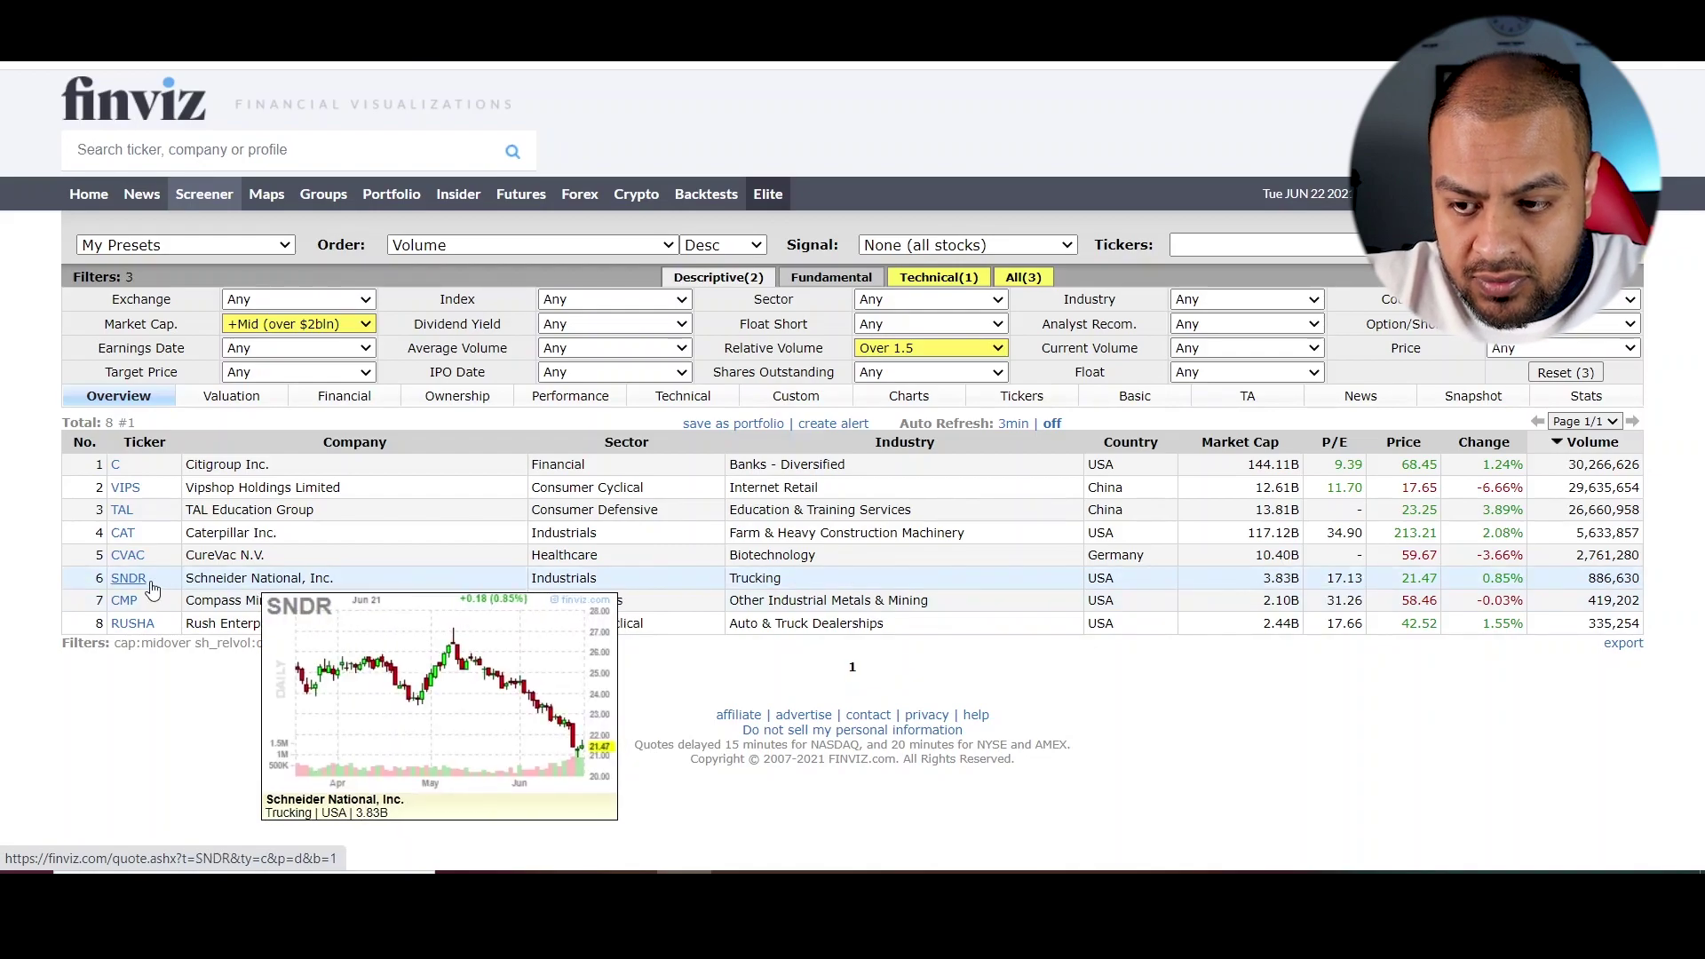
click(146, 586)
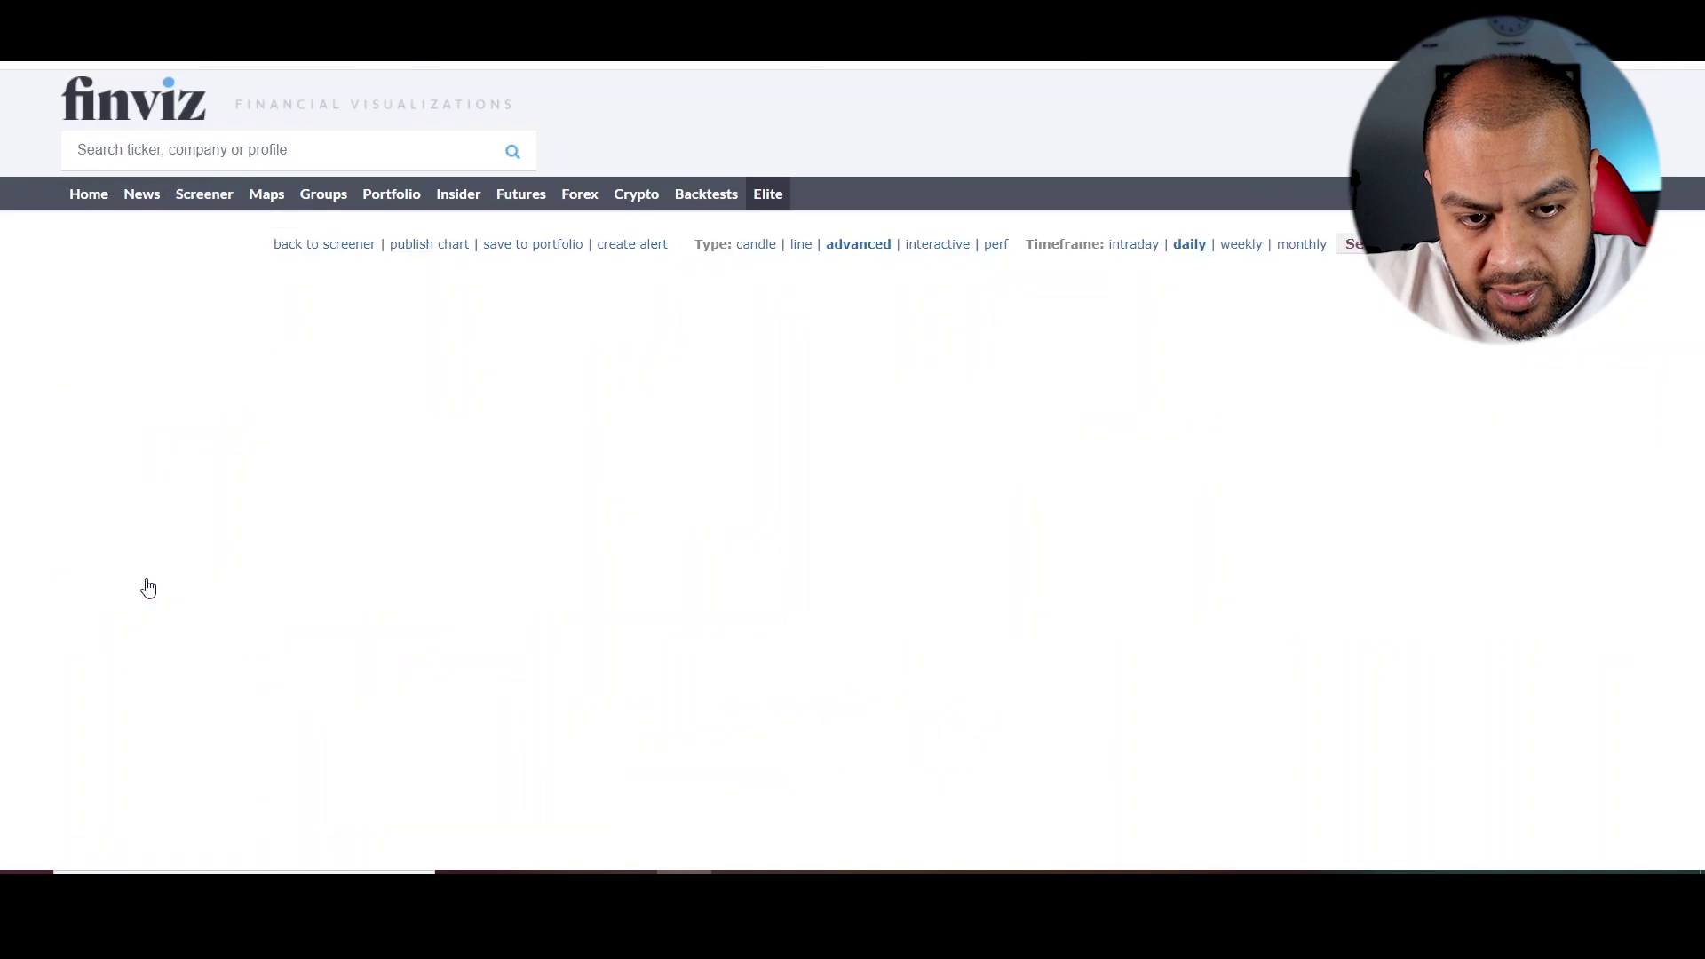
scroll(1195, 559, down, 1)
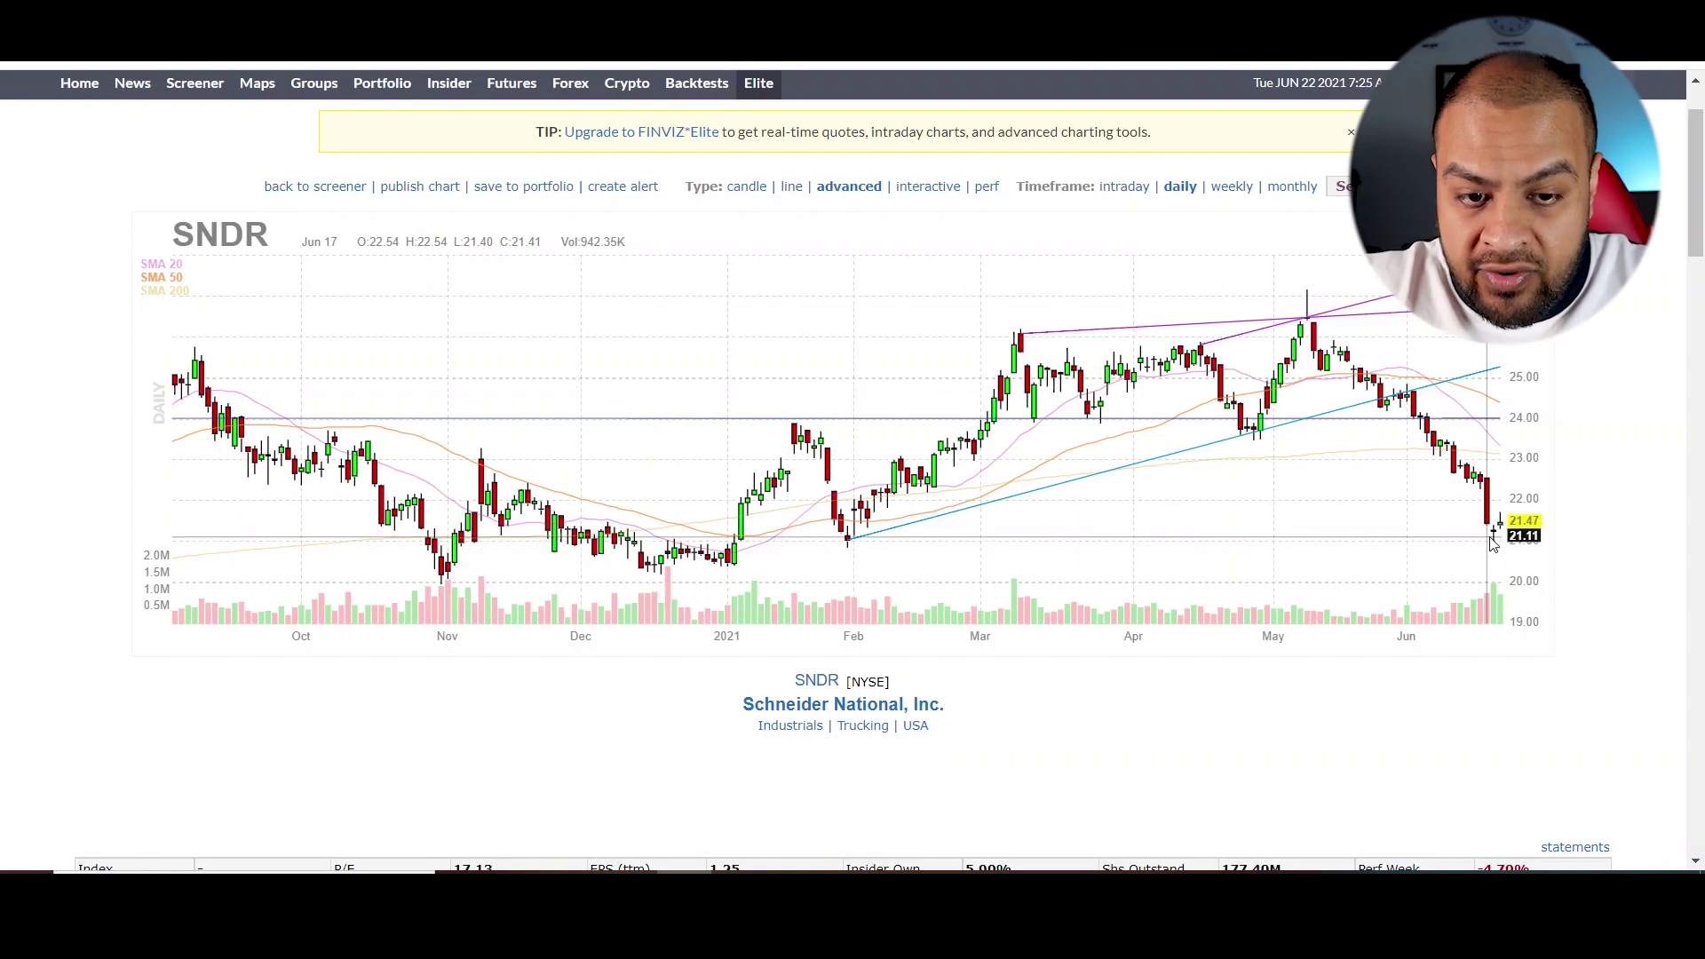
Review the Schneider National fundamentals, analyst rating changes and news headlines against its daily price chart
scroll(1491, 544, down, 5)
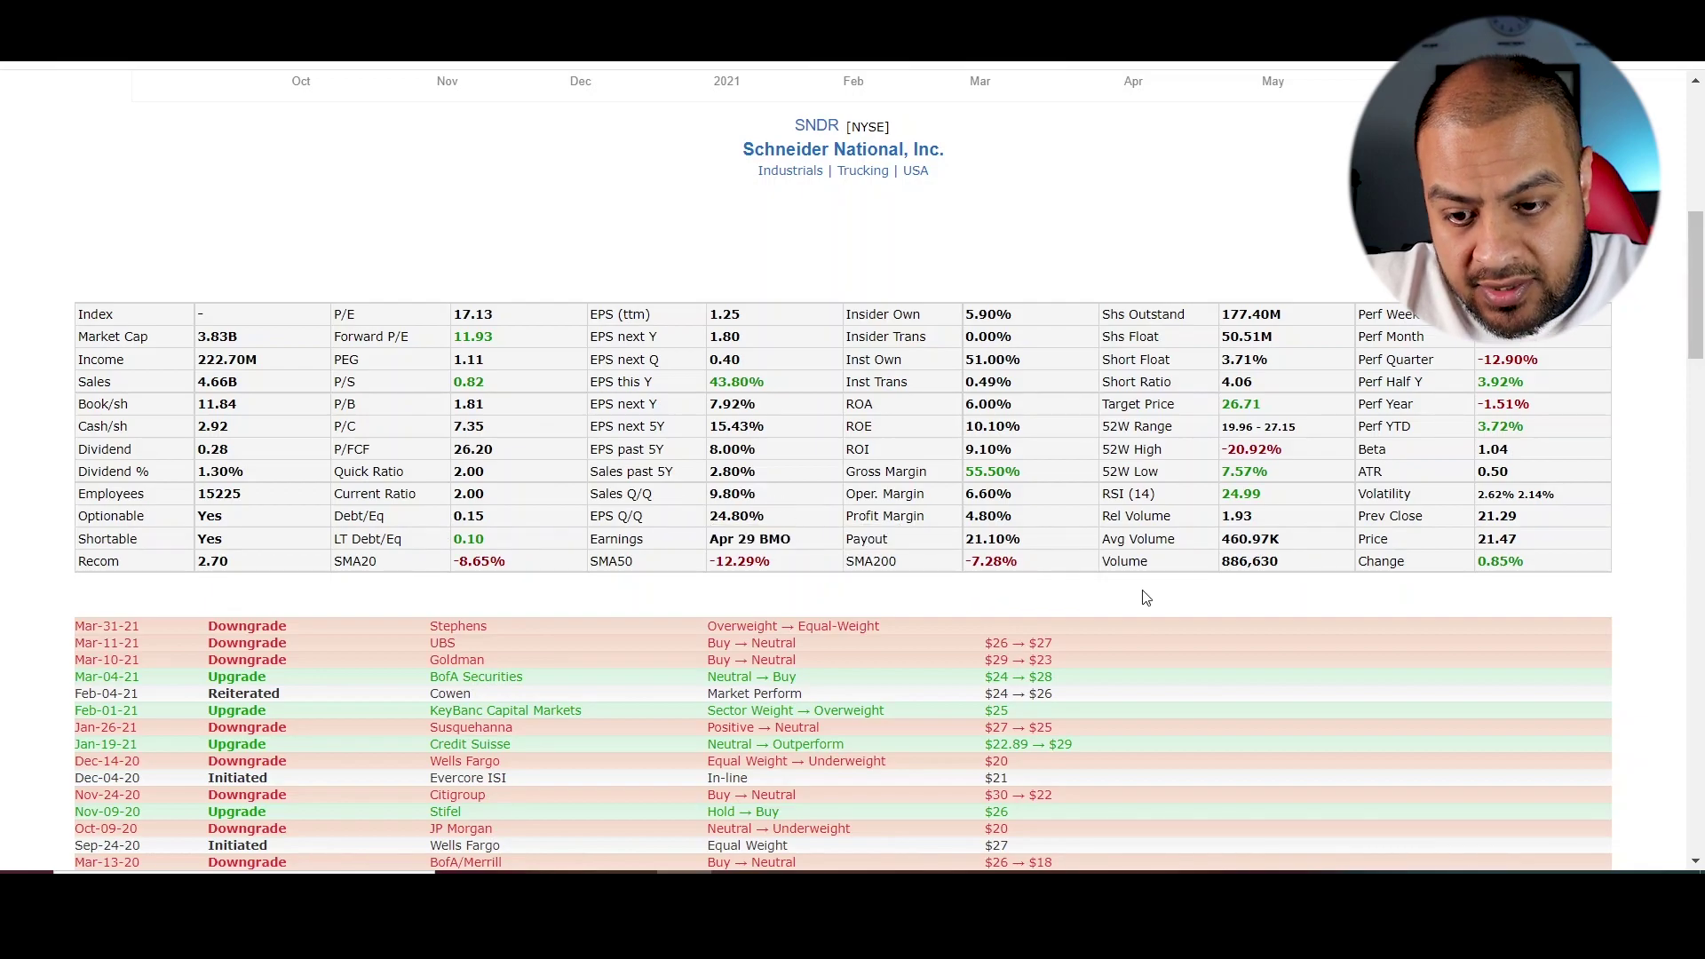
scroll(1143, 590, down, 3)
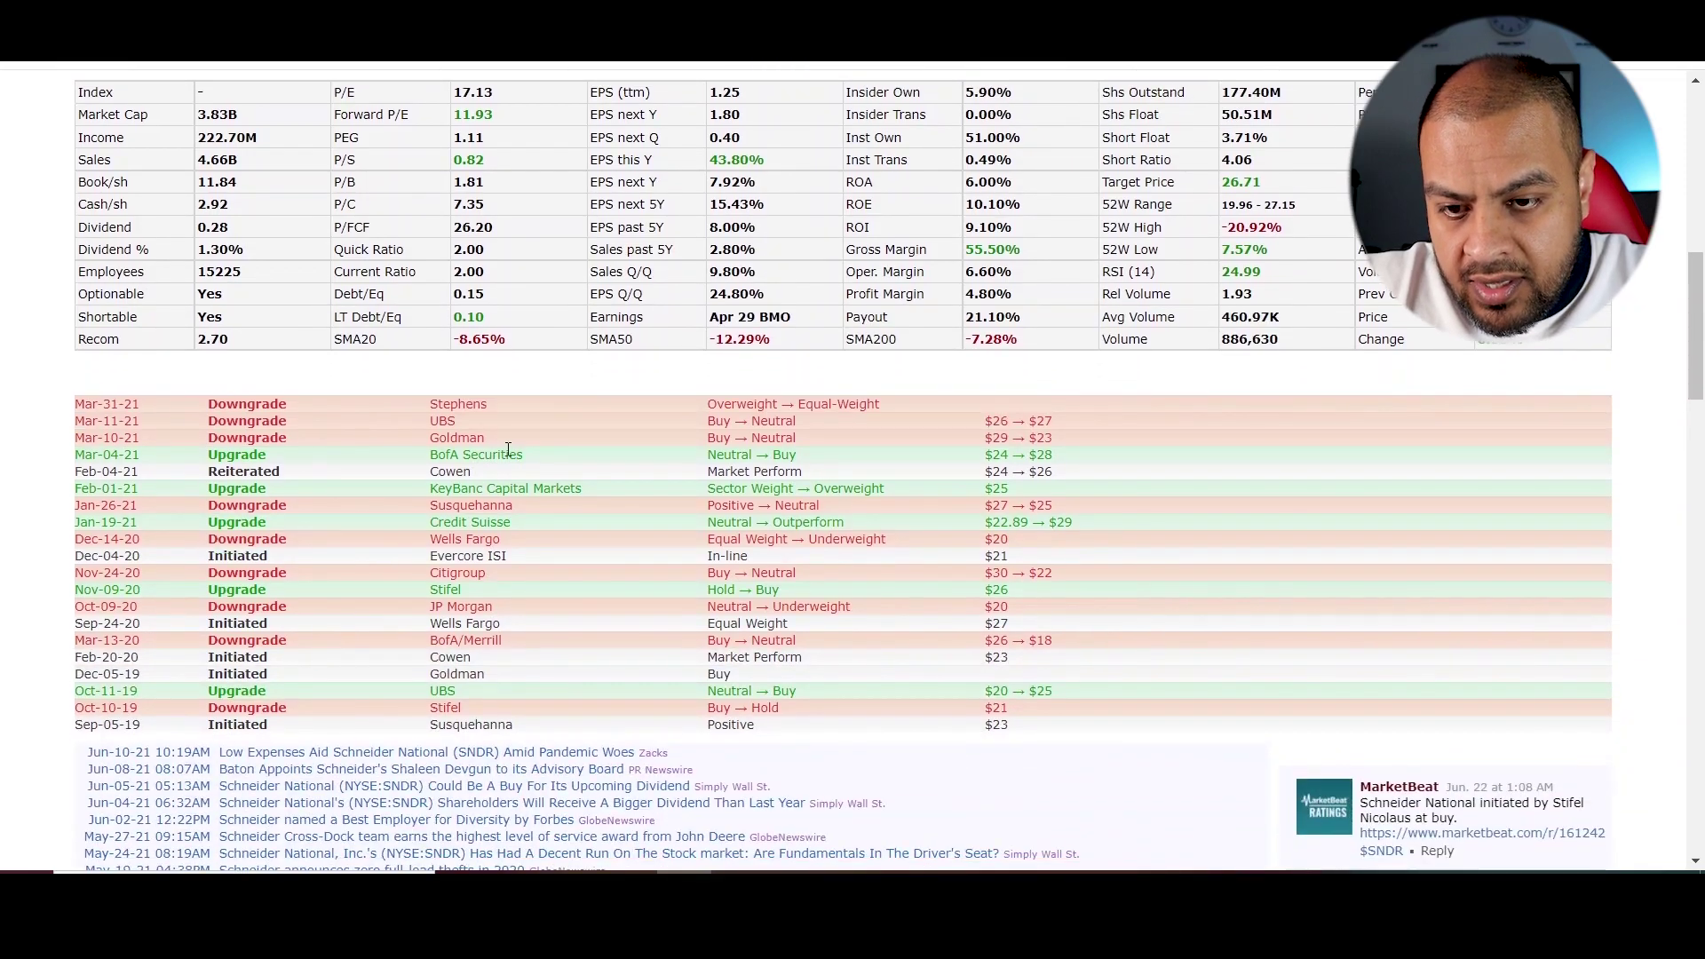
scroll(653, 433, up, 10)
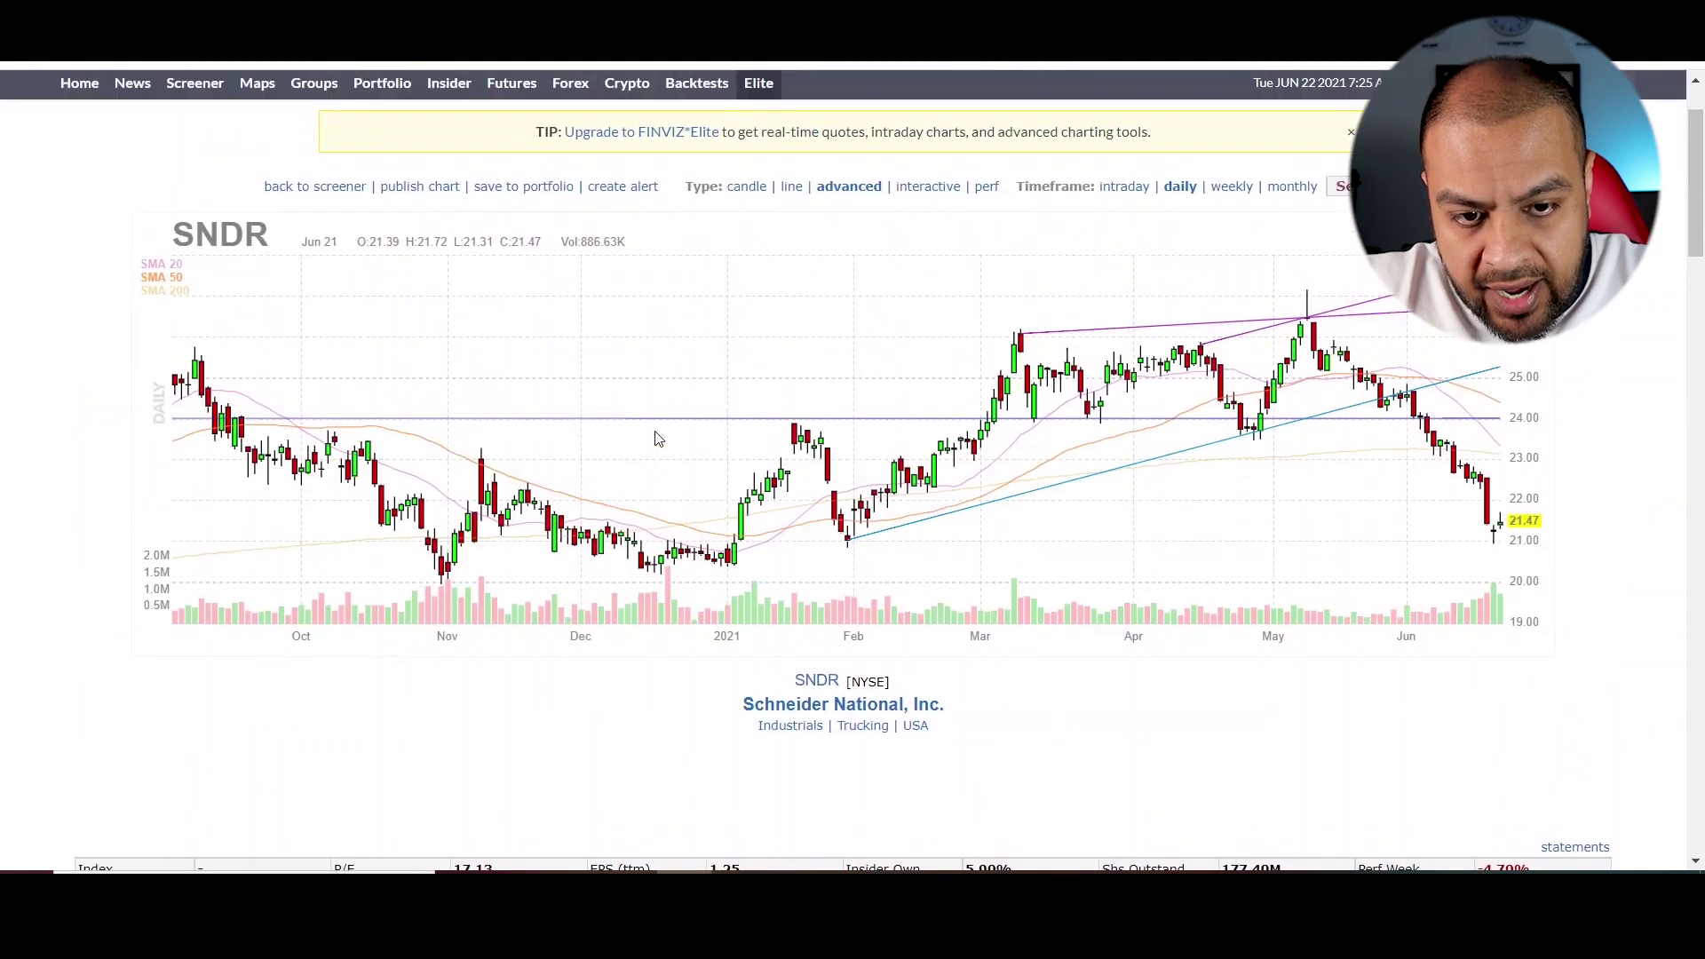
scroll(656, 438, down, 12)
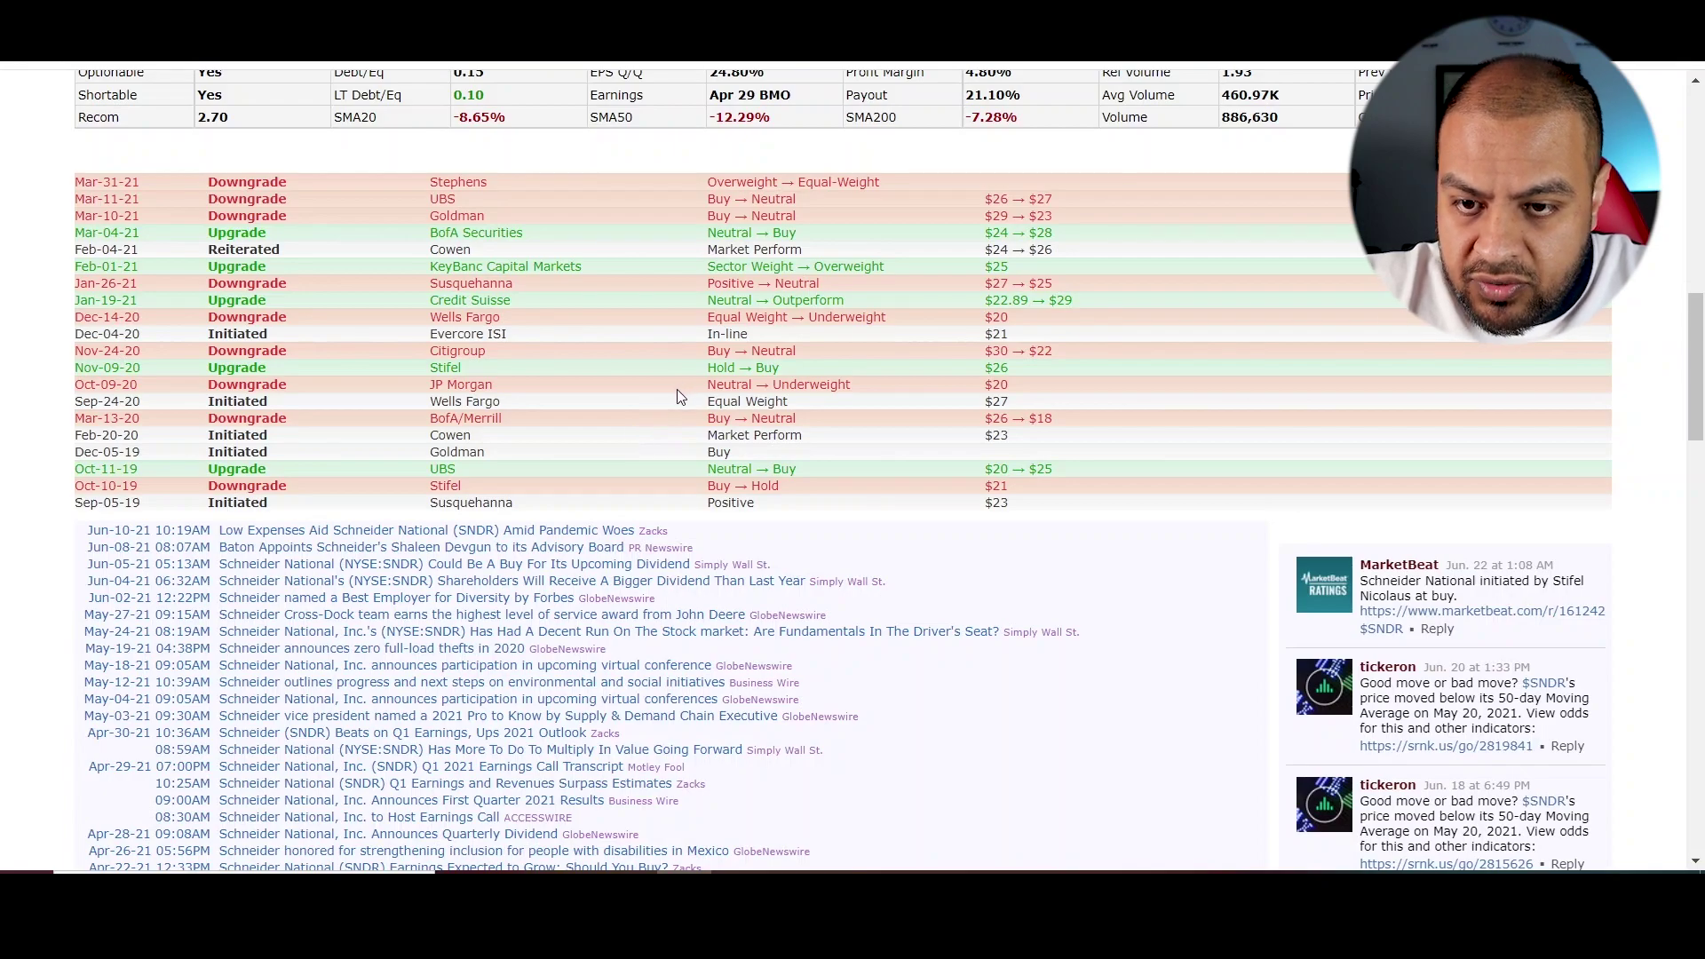
scroll(667, 404, down, 3)
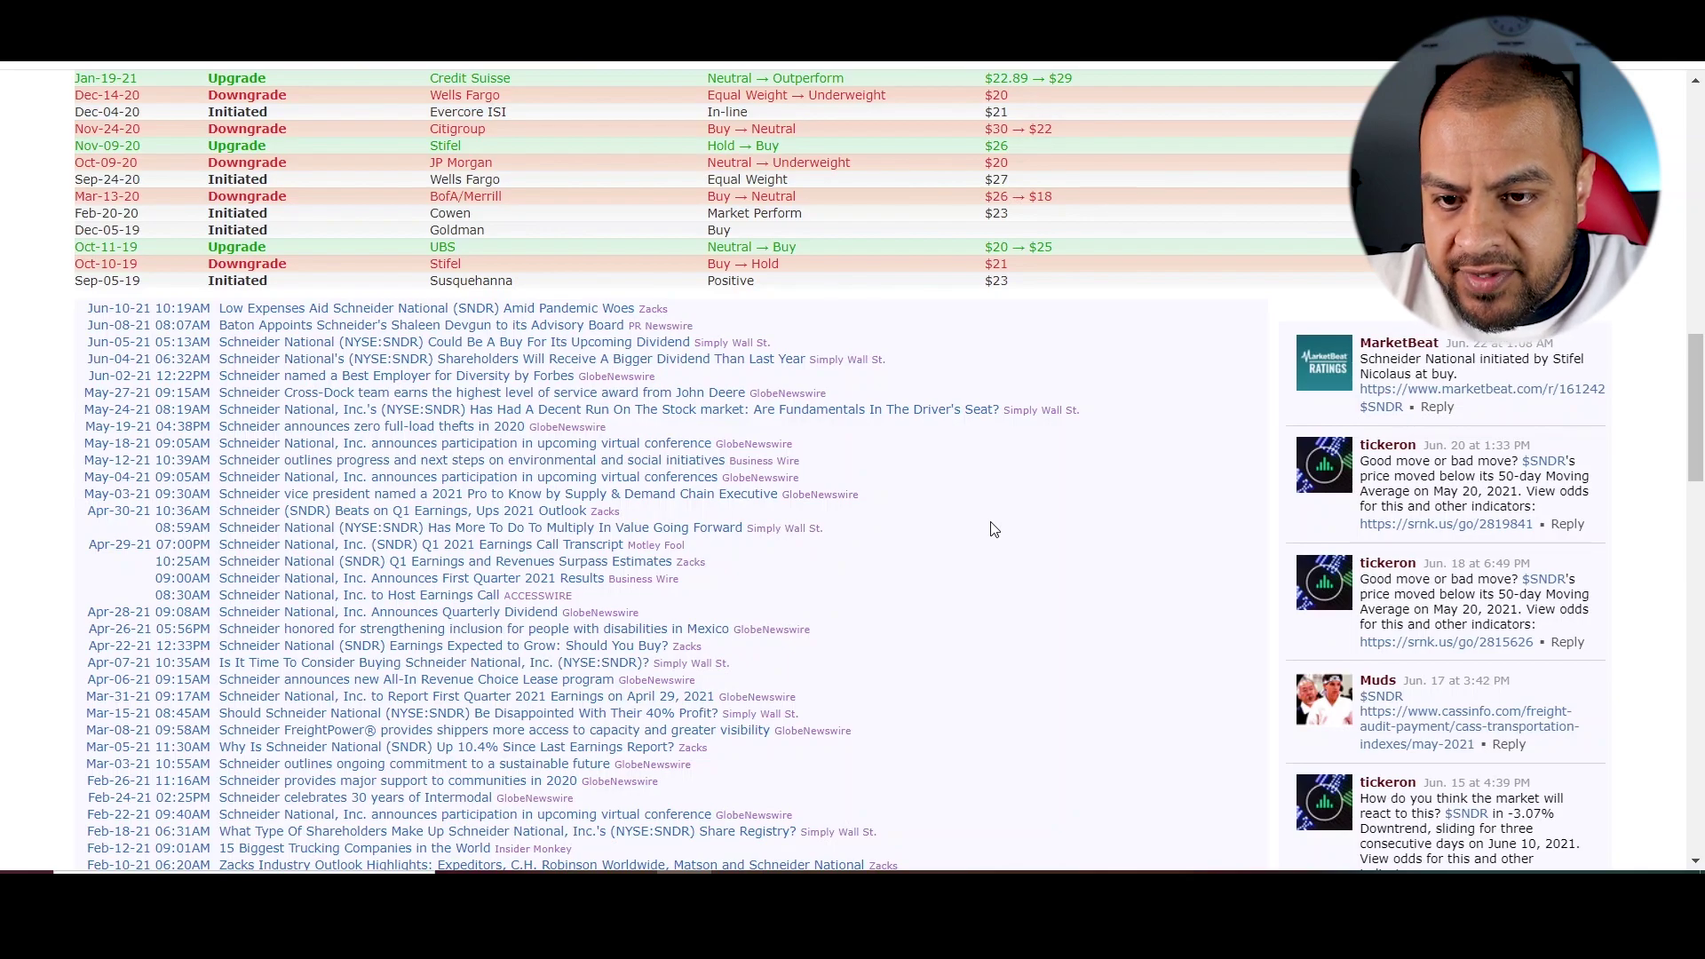
scroll(994, 529, up, 6)
scroll(993, 529, up, 4)
scroll(994, 529, up, 4)
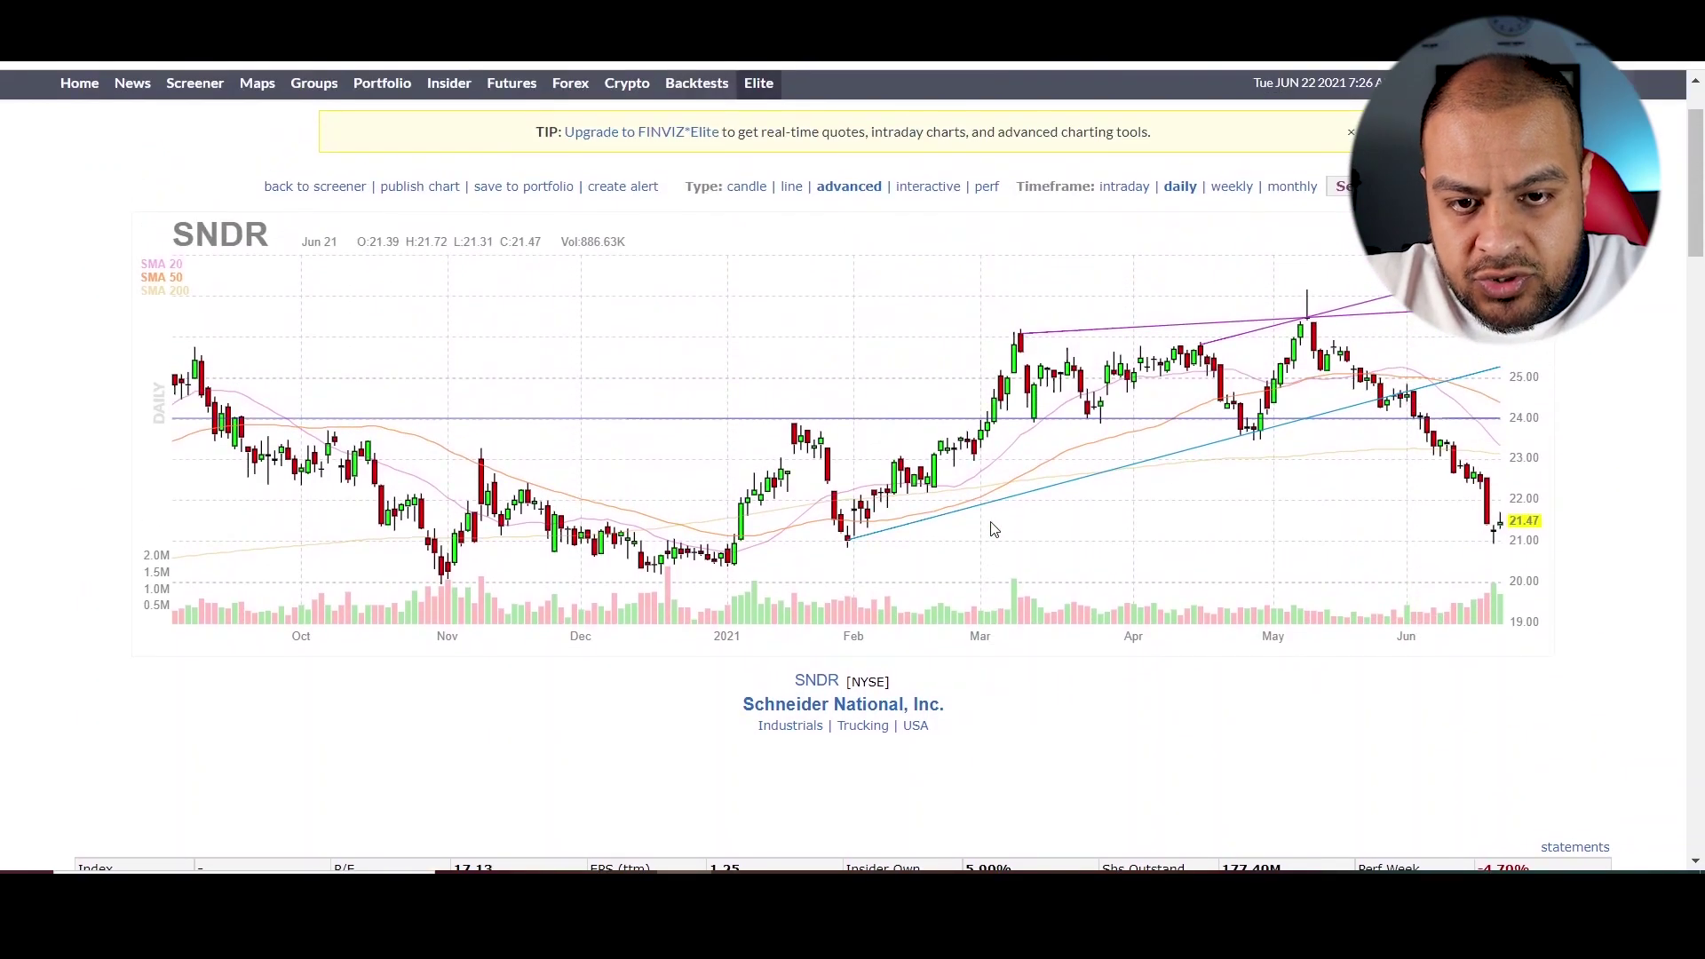